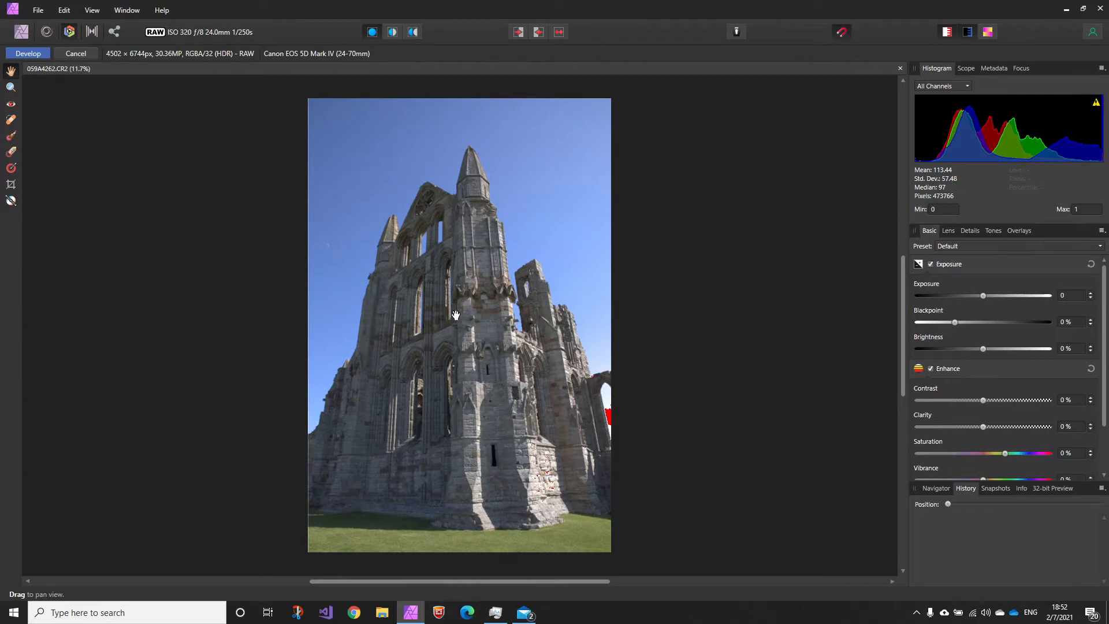
Turn the clipped highlights and clipped shadows overlays off and back on over the abbey photo.
scroll(467, 303, down, 1)
drag(467, 303, 498, 322)
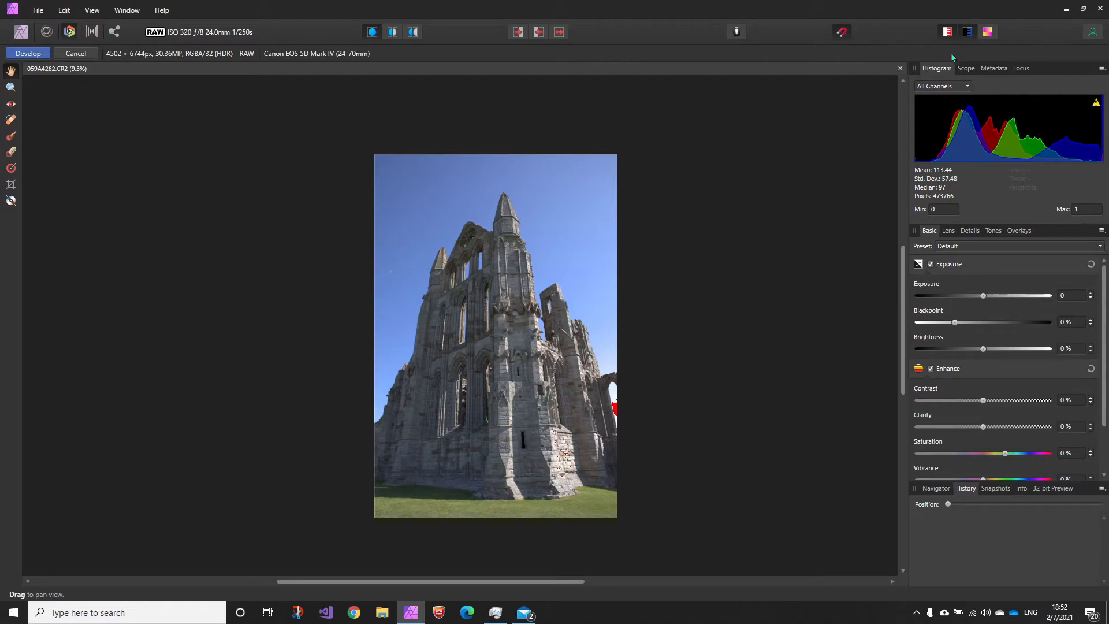
click(966, 34)
click(966, 33)
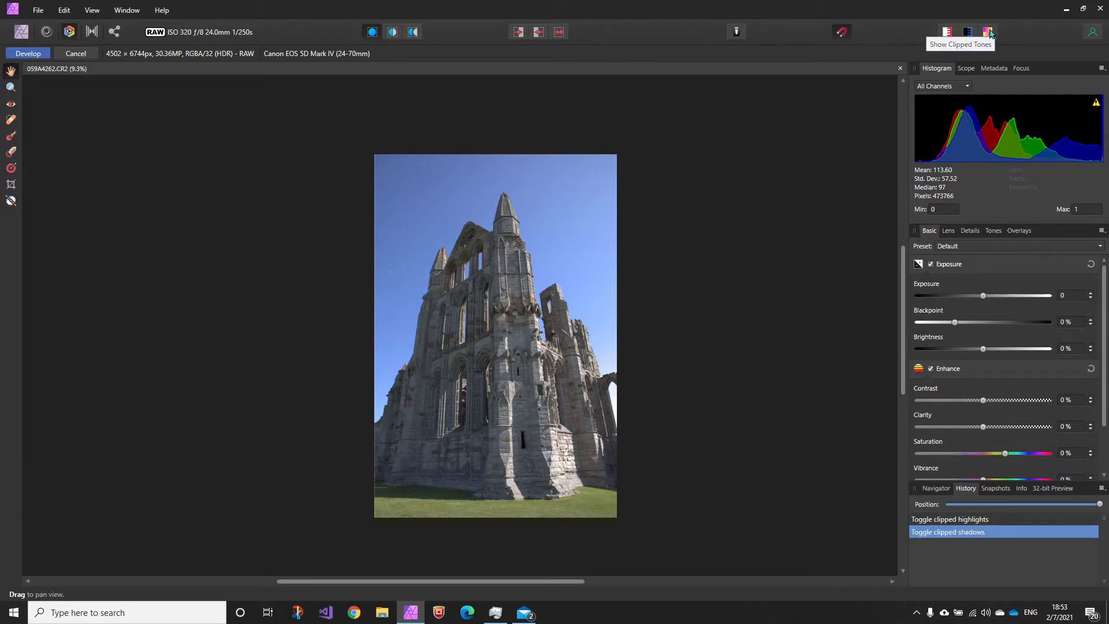
click(947, 36)
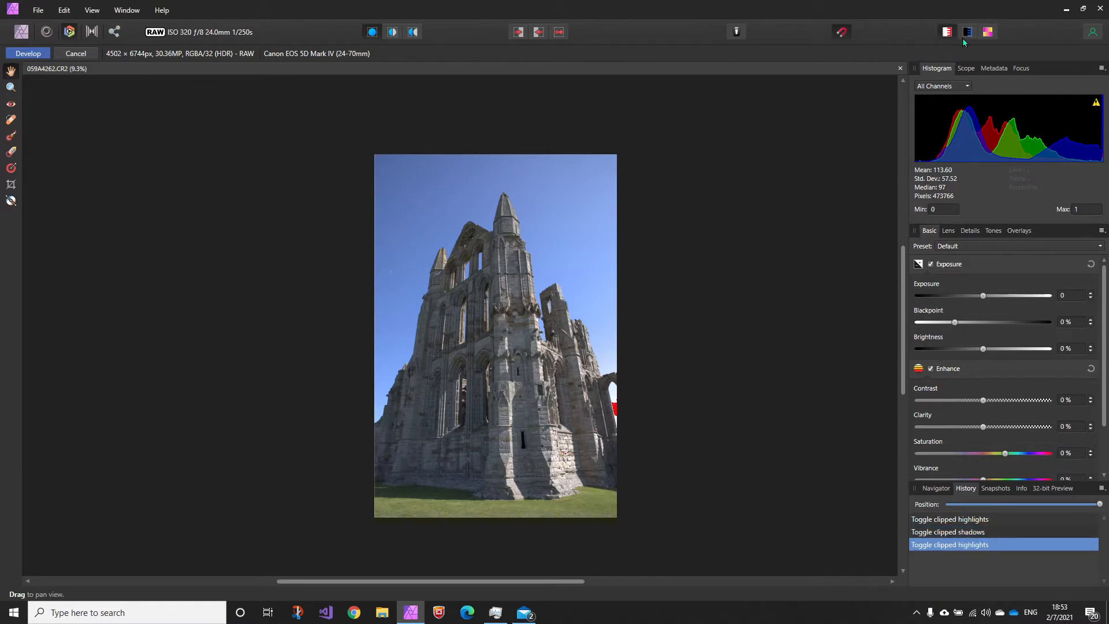
click(971, 36)
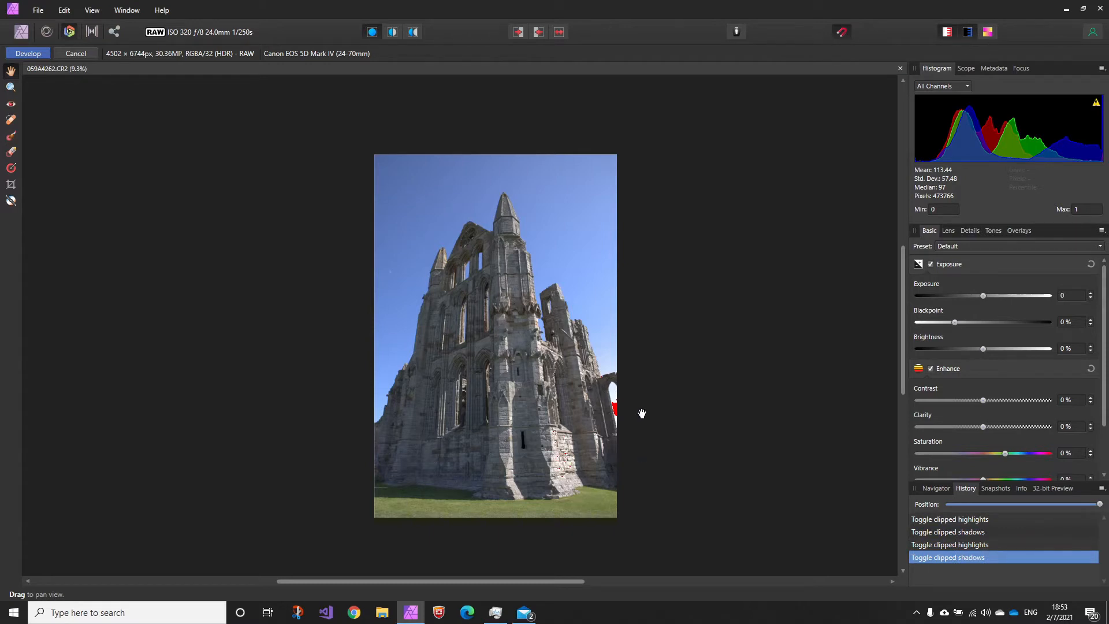
Inspect the clipped highlights around the archway and stonework, and lower the exposure to -0.658 to recover them.
scroll(614, 424, up, 3)
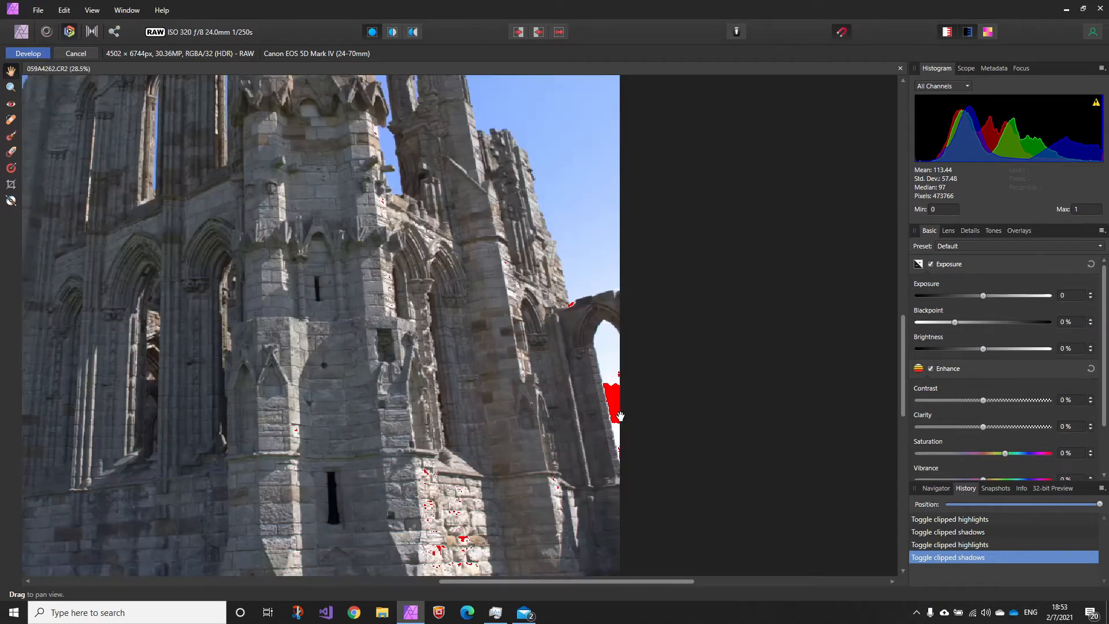
scroll(618, 417, up, 3)
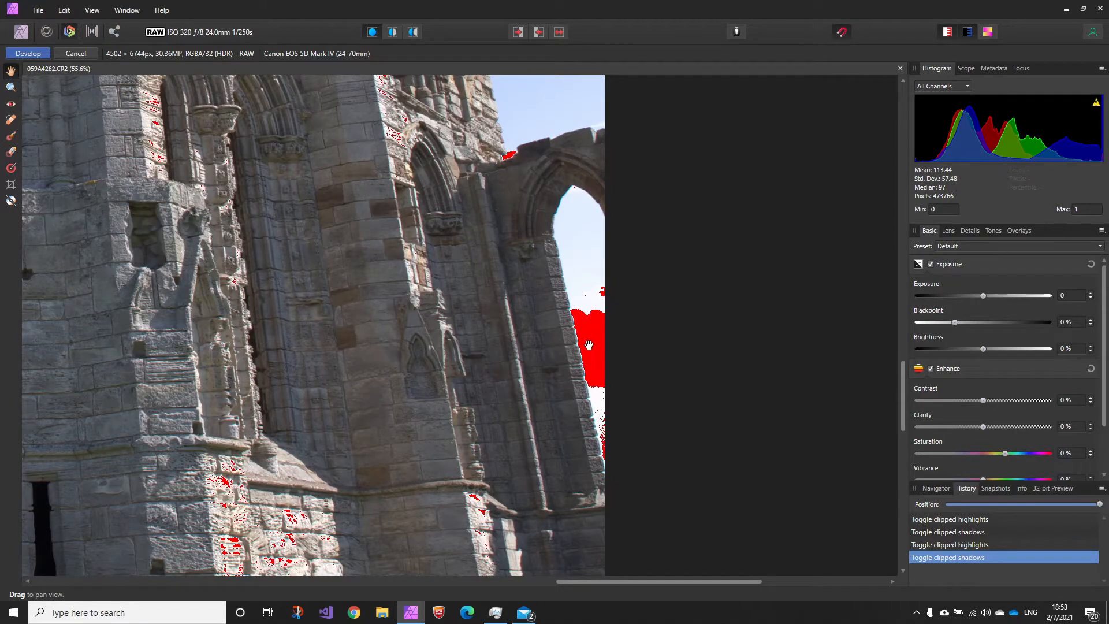
scroll(588, 345, down, 5)
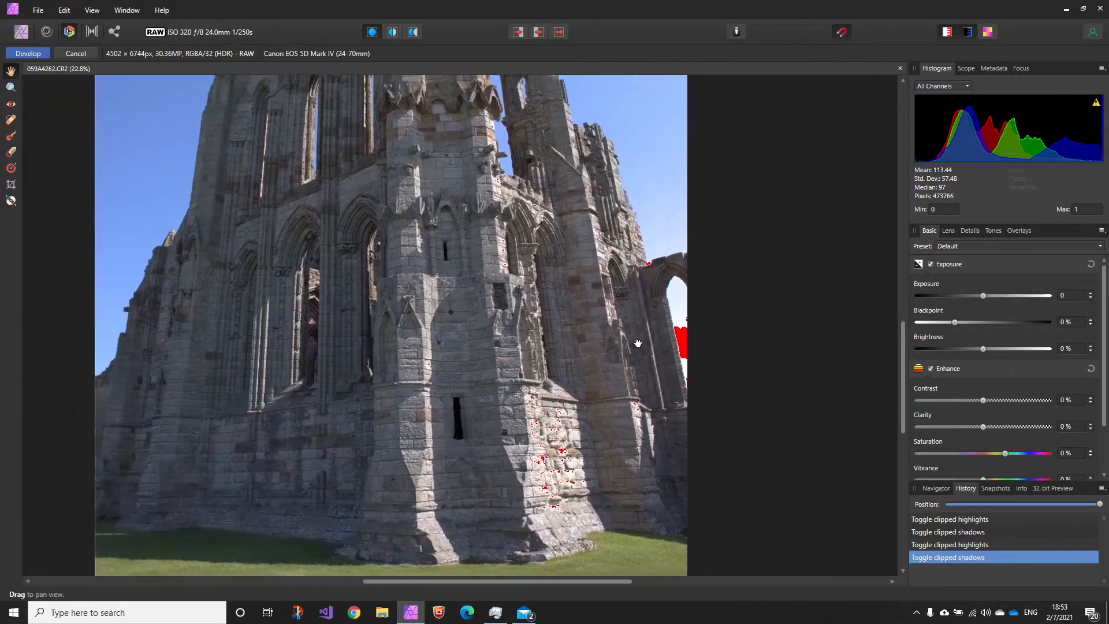
scroll(638, 343, down, 4)
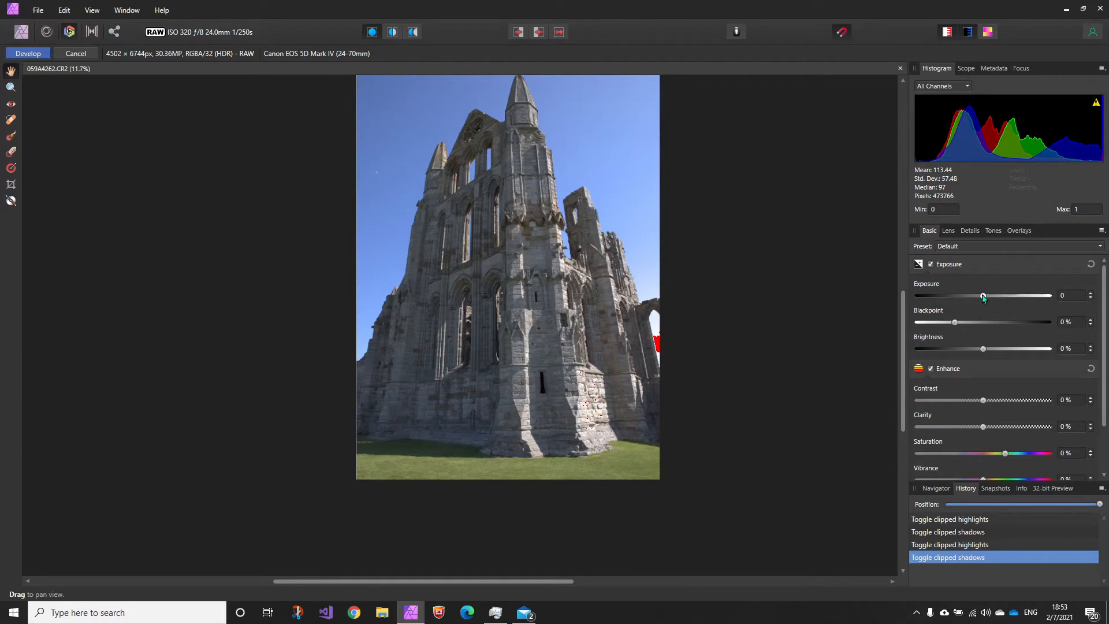
drag(984, 297, 974, 296)
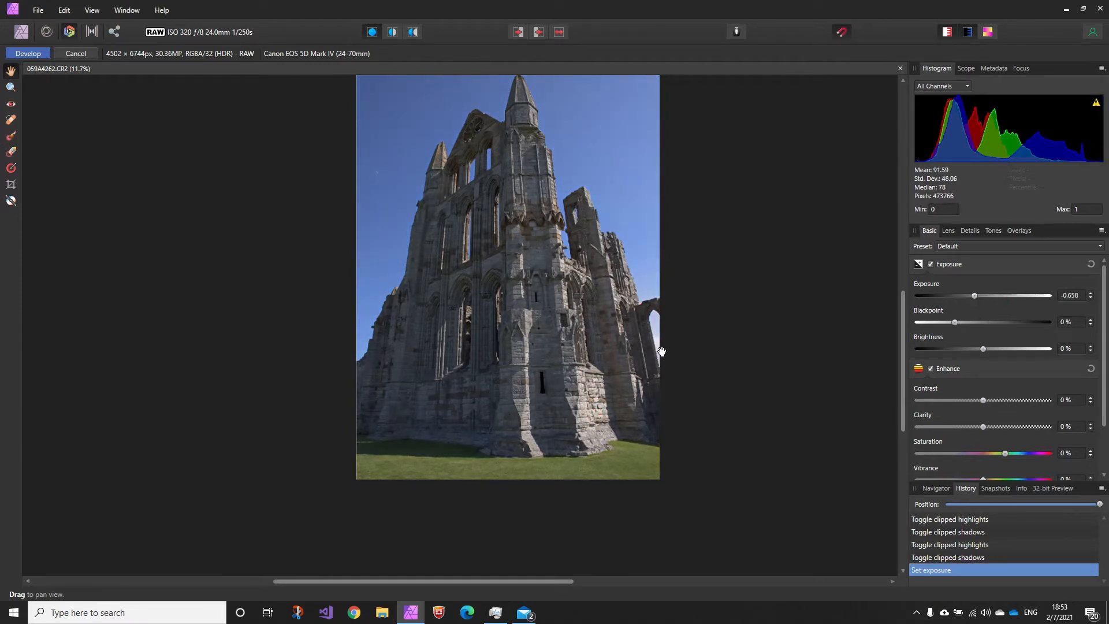
scroll(661, 351, up, 3)
scroll(569, 326, down, 3)
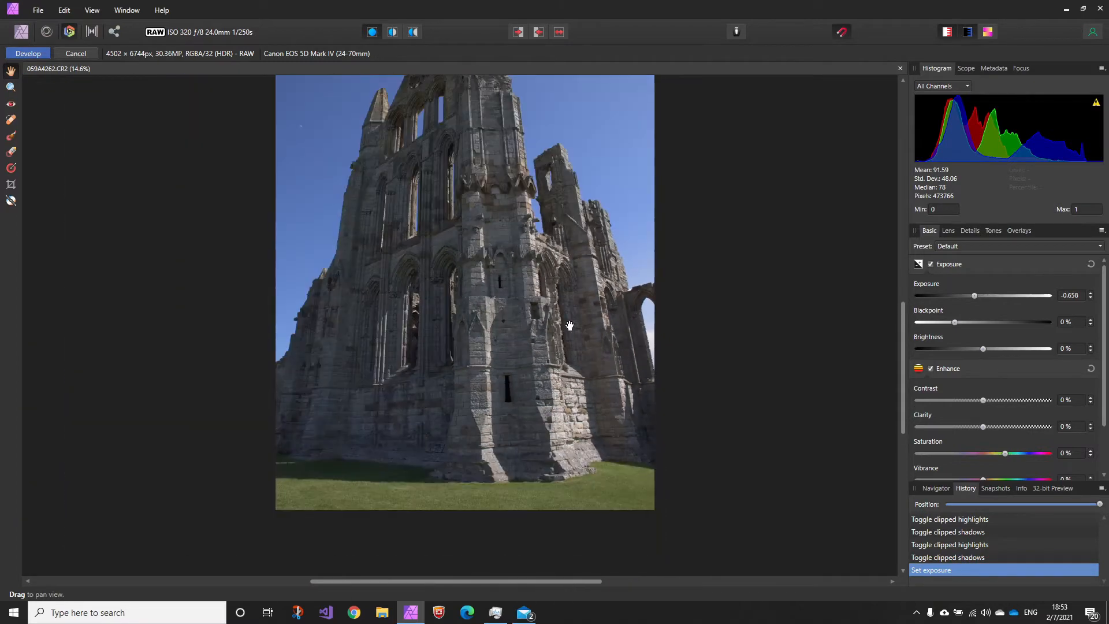
scroll(569, 326, down, 1)
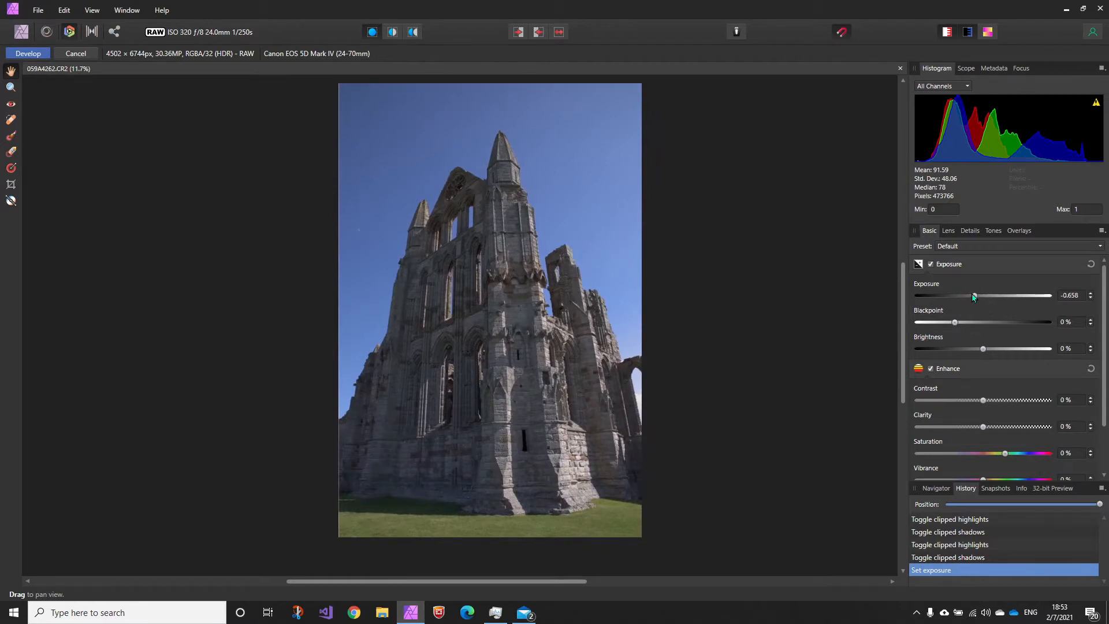
Try exposure values of -0.263 and -1.316, and reset the exposure to its default of 0.
mouse_move(975, 296)
mouse_down()
mouse_move(1000, 296)
mouse_move(965, 297)
mouse_move(995, 298)
mouse_move(979, 298)
mouse_up()
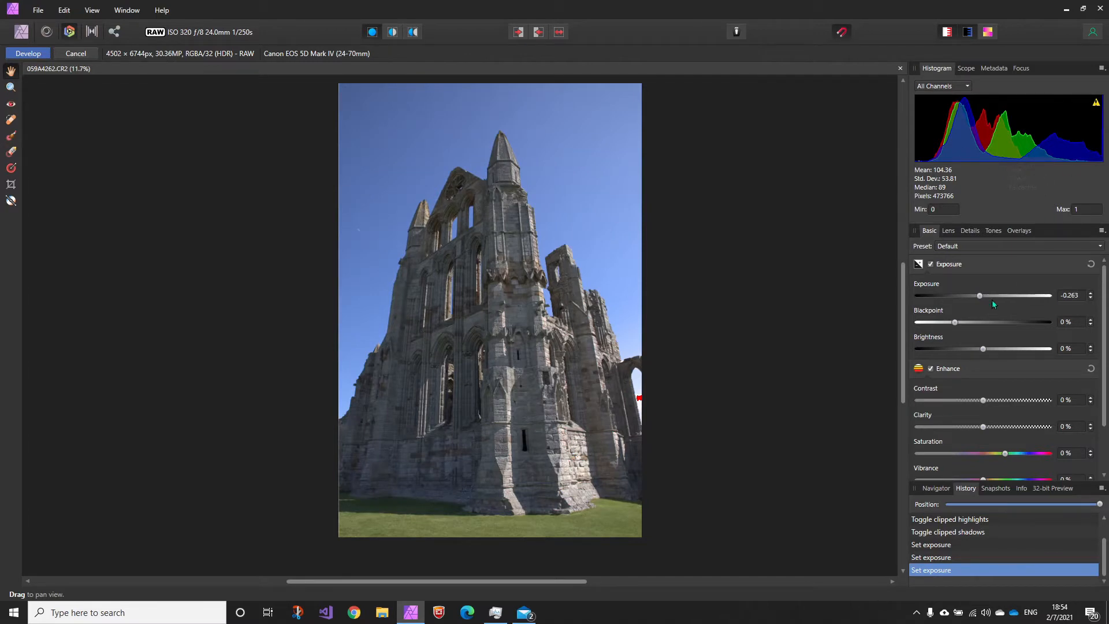
drag(980, 296, 966, 296)
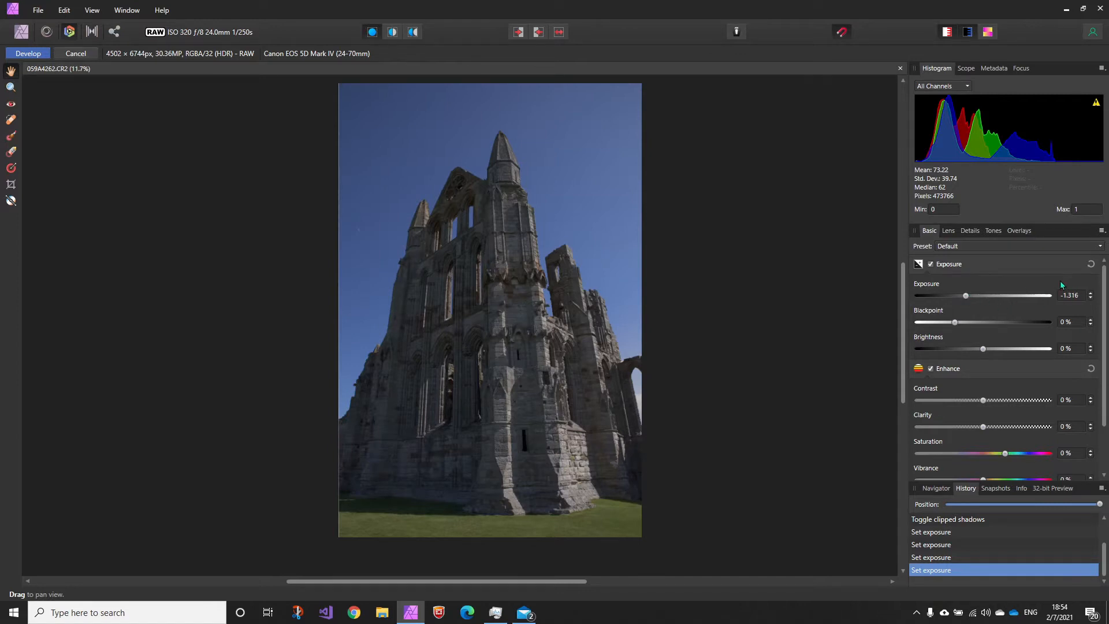
double_click(966, 296)
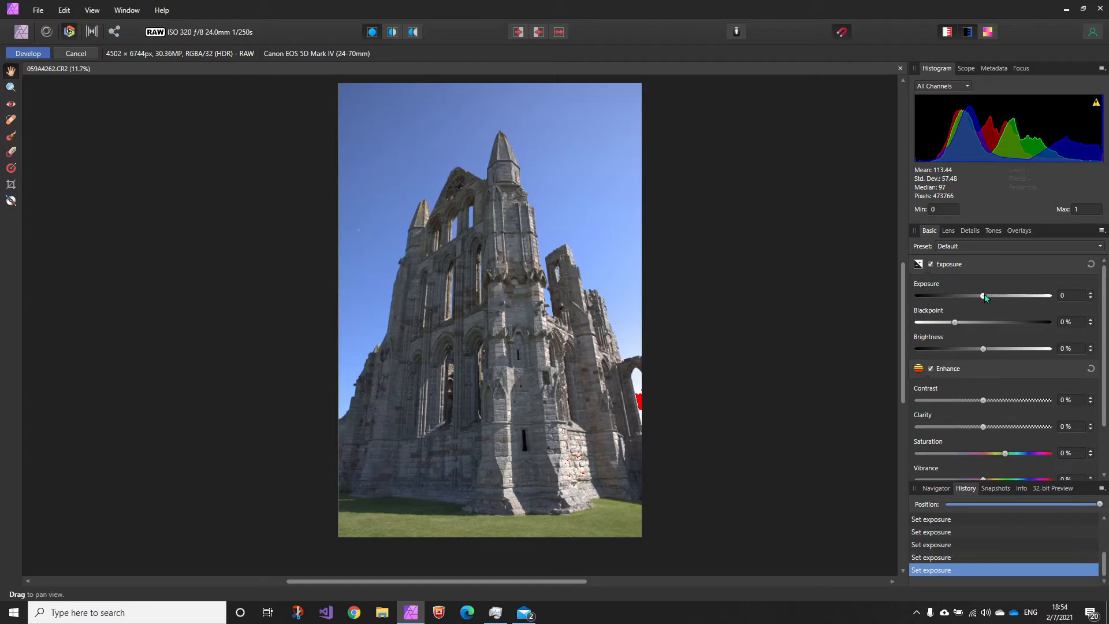
Try an exposure of 1.798, blackpoint of 13 % and brightness of -20 %, and reset all the Exposure adjustments.
drag(983, 296, 1006, 295)
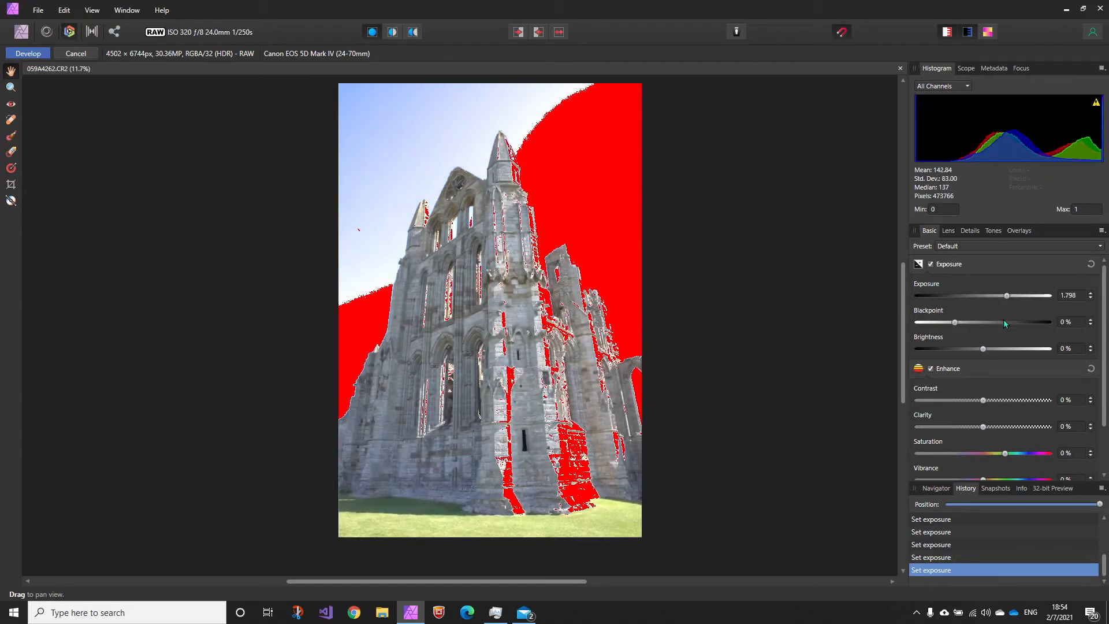
drag(955, 323, 1004, 322)
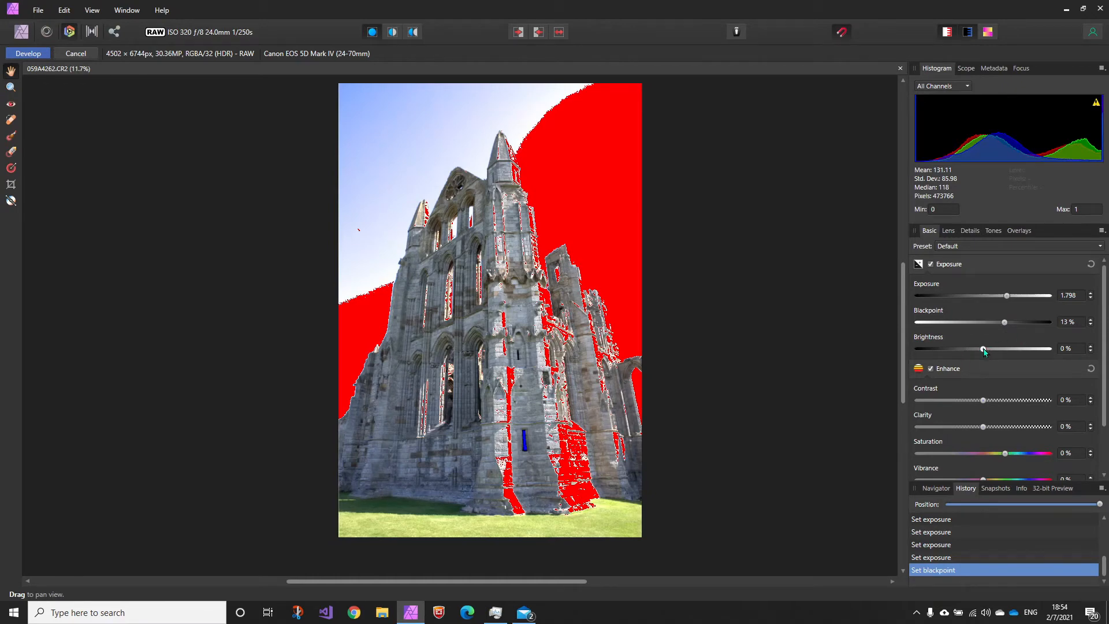
drag(983, 348, 934, 357)
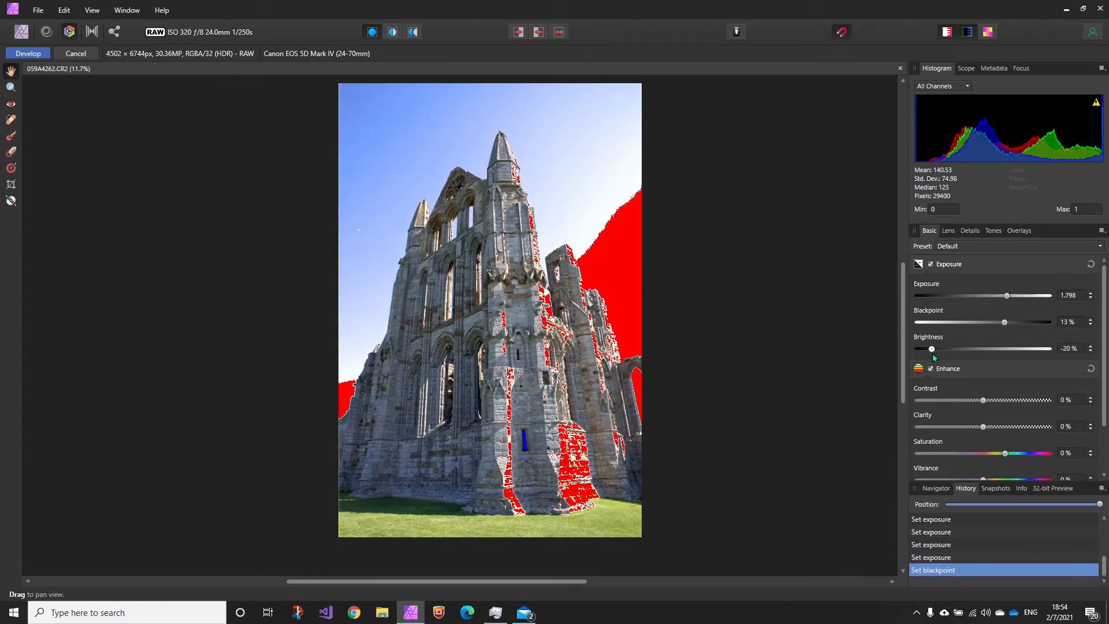
click(1091, 264)
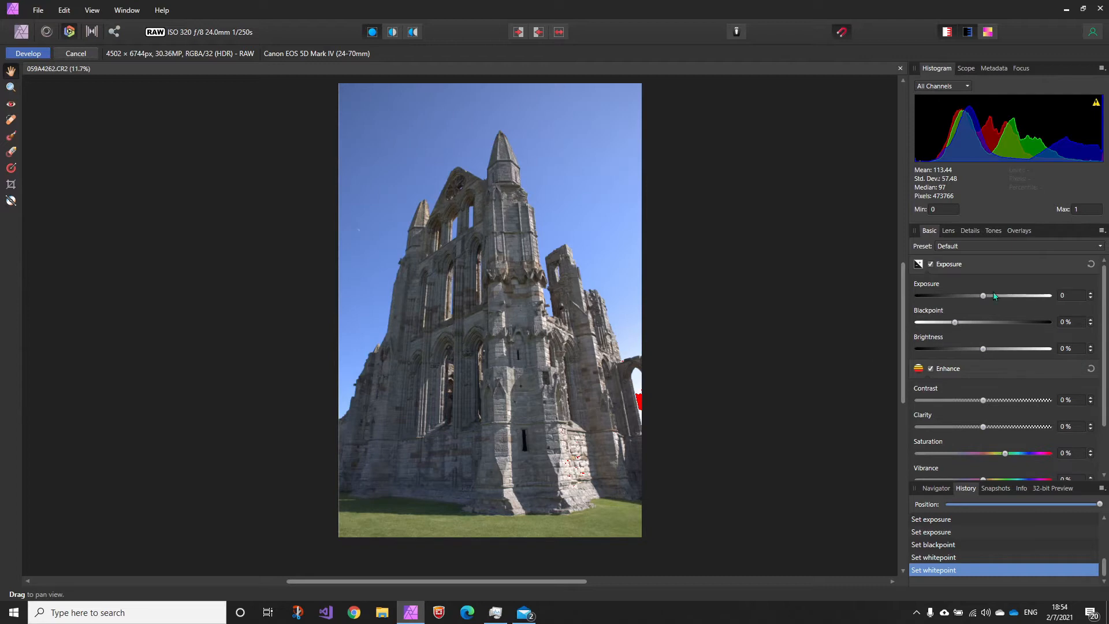
Set the exposure to -0.57, and try blackpoints of 6 % and 13 % to check for clipped shadows.
drag(984, 296, 977, 299)
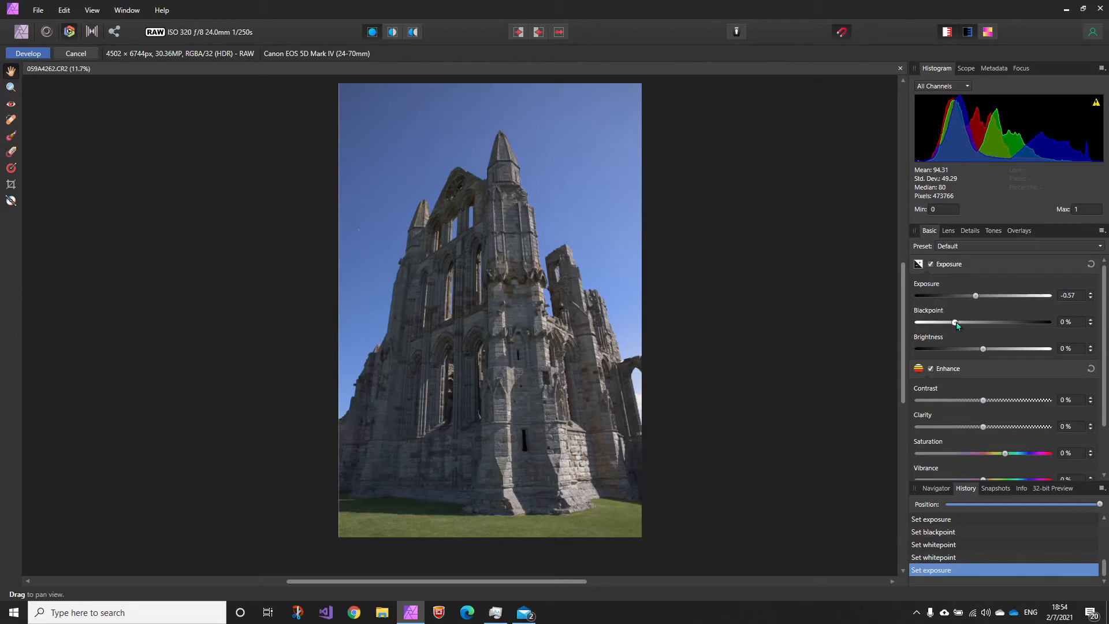
drag(958, 325, 978, 327)
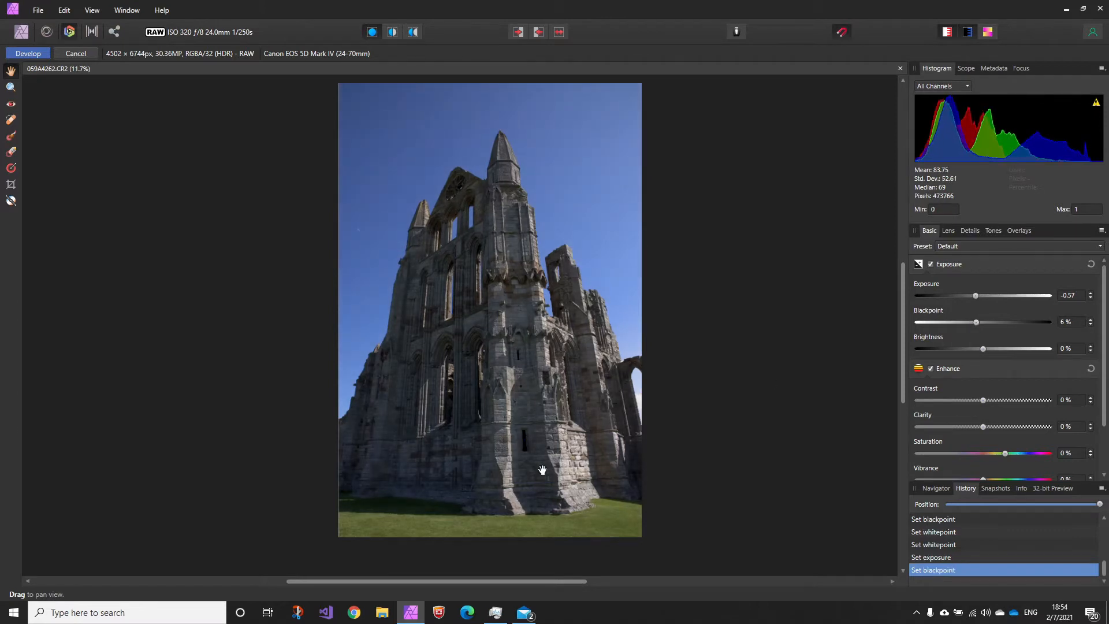
mouse_move(925, 133)
drag(981, 325, 1003, 324)
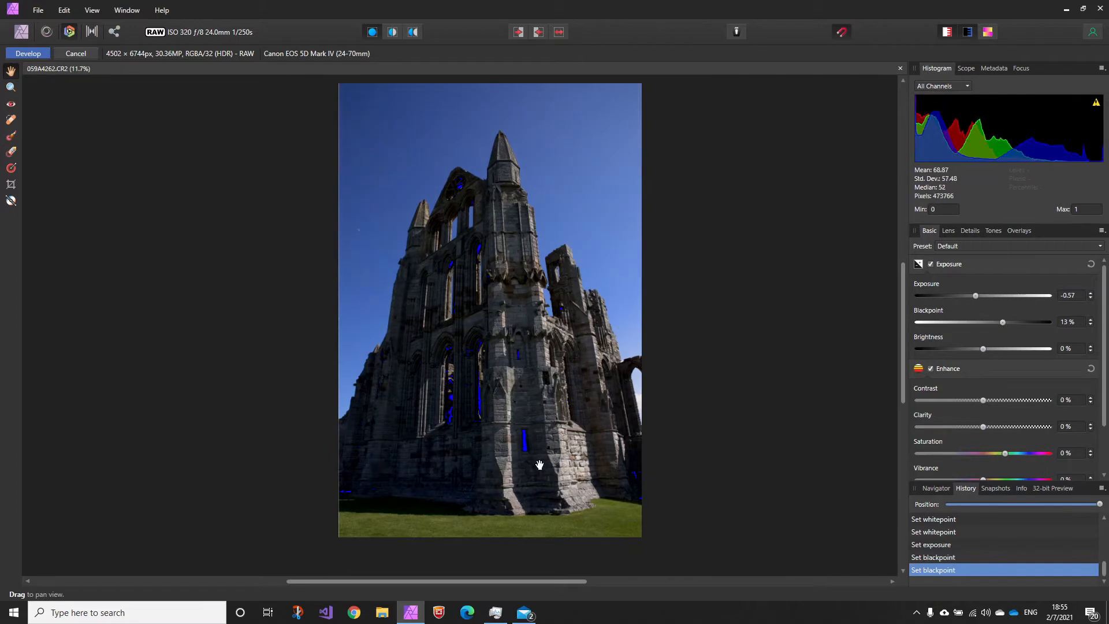
scroll(539, 465, up, 4)
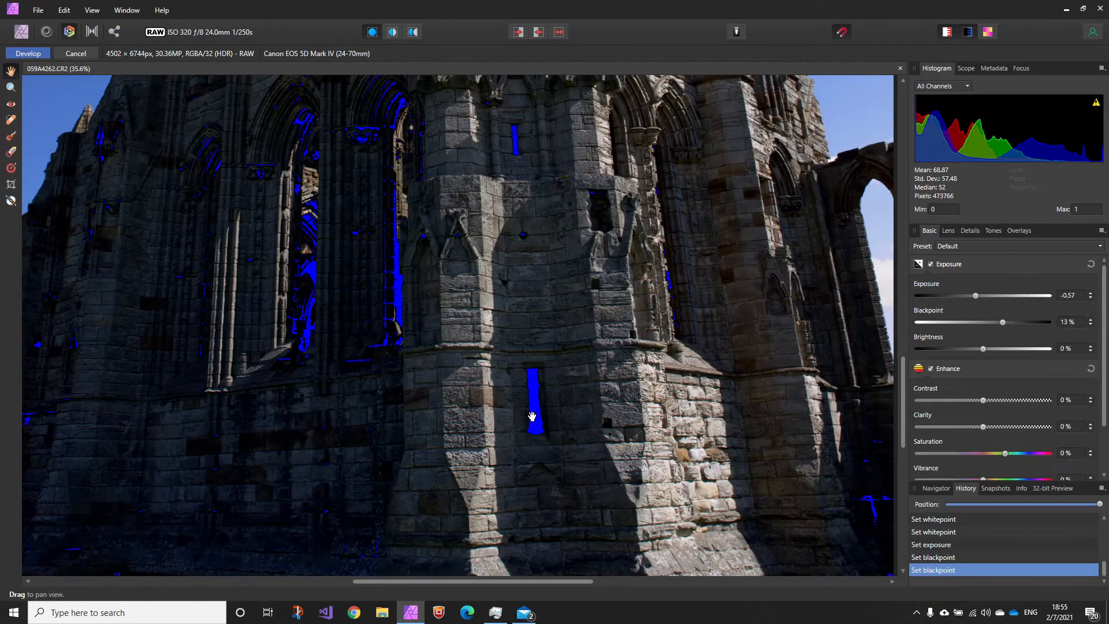
scroll(541, 378, down, 2)
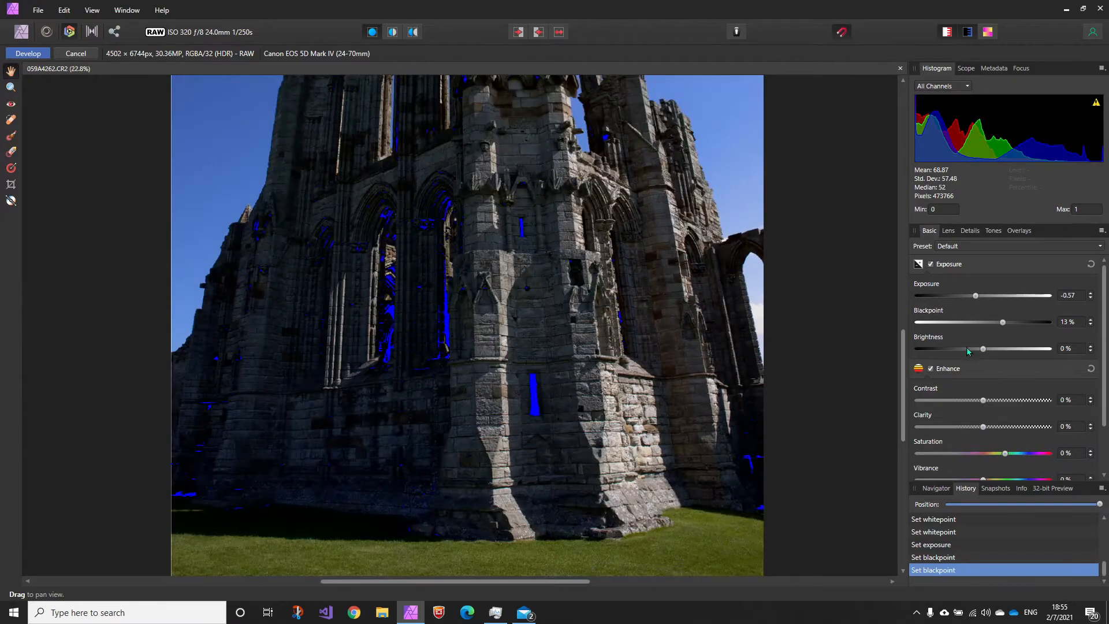
Reduce the blackpoint to 2 % and set the brightness to 2 %.
drag(1001, 326, 964, 336)
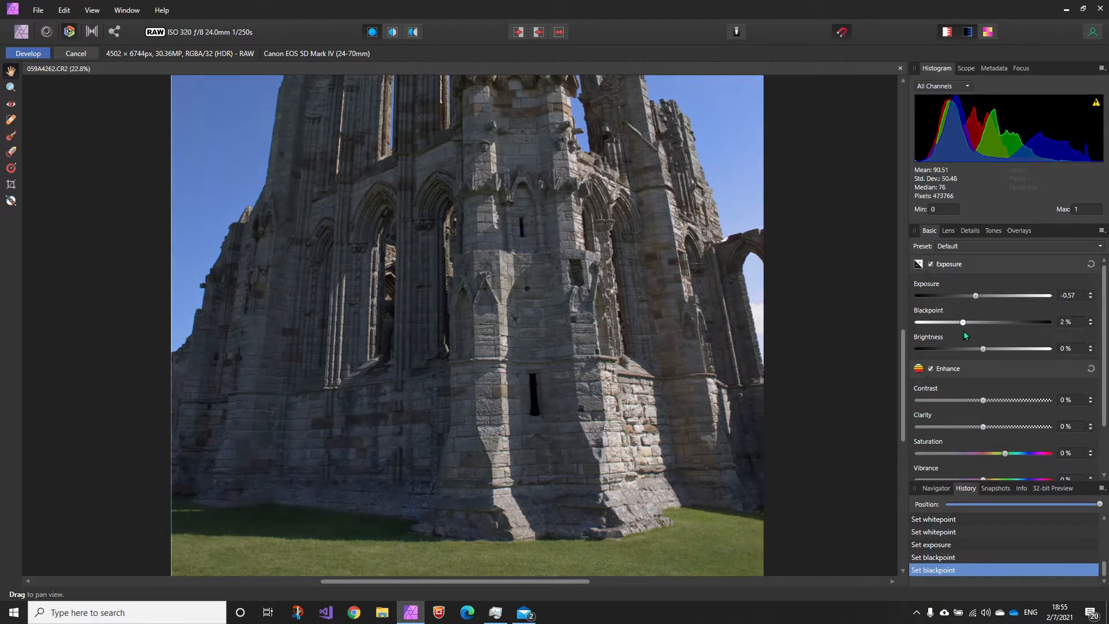
scroll(534, 354, down, 2)
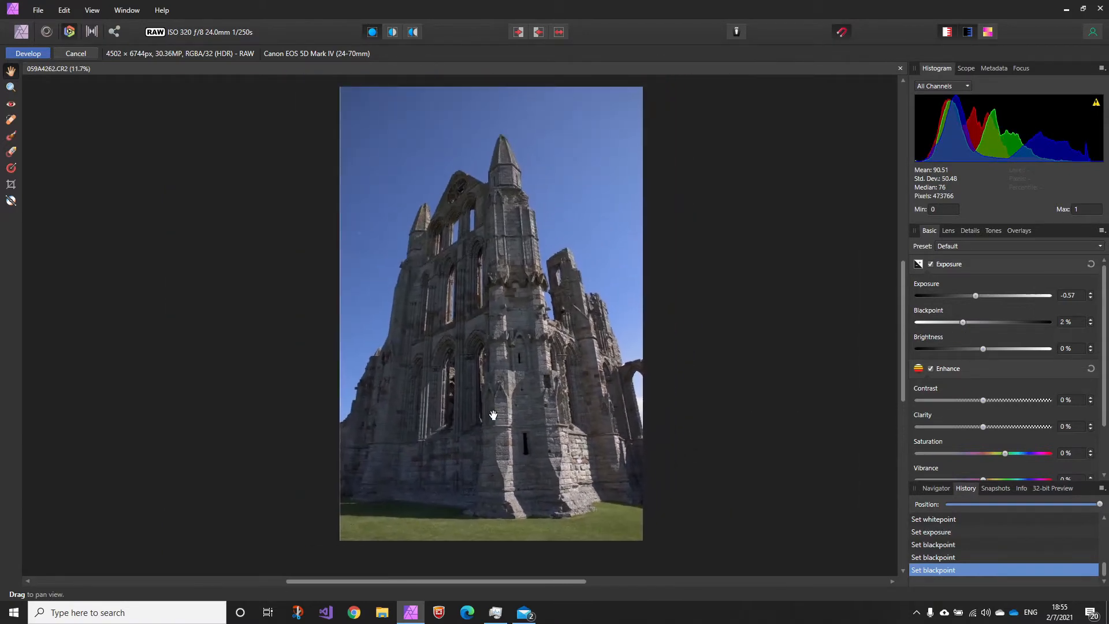
click(984, 349)
mouse_move(987, 349)
mouse_down()
mouse_move(1027, 350)
mouse_move(941, 350)
mouse_move(1015, 352)
mouse_move(990, 349)
mouse_up()
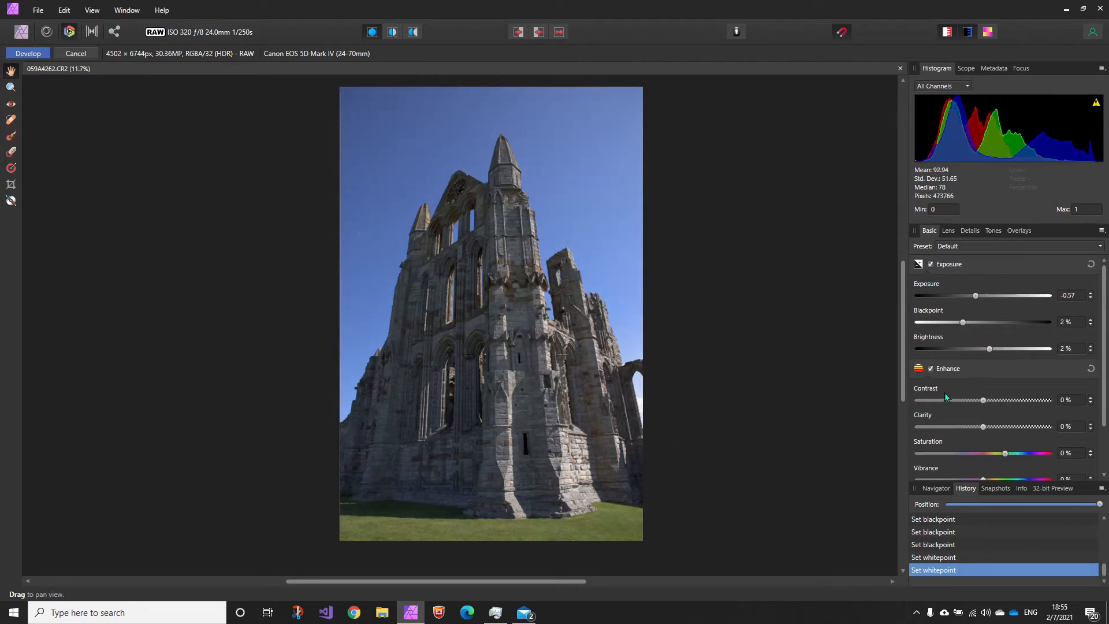
Try a contrast of 23 %, settle on 7 %, and raise the clarity to 50 % while viewing the stonework up close.
scroll(953, 375, down, 1)
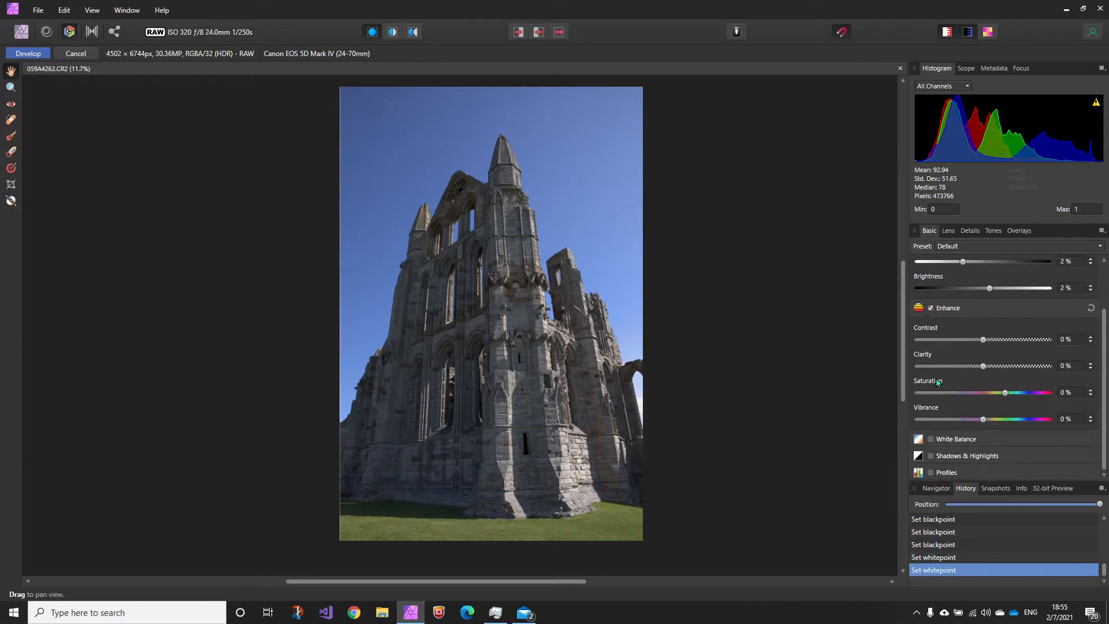
drag(532, 350, 555, 354)
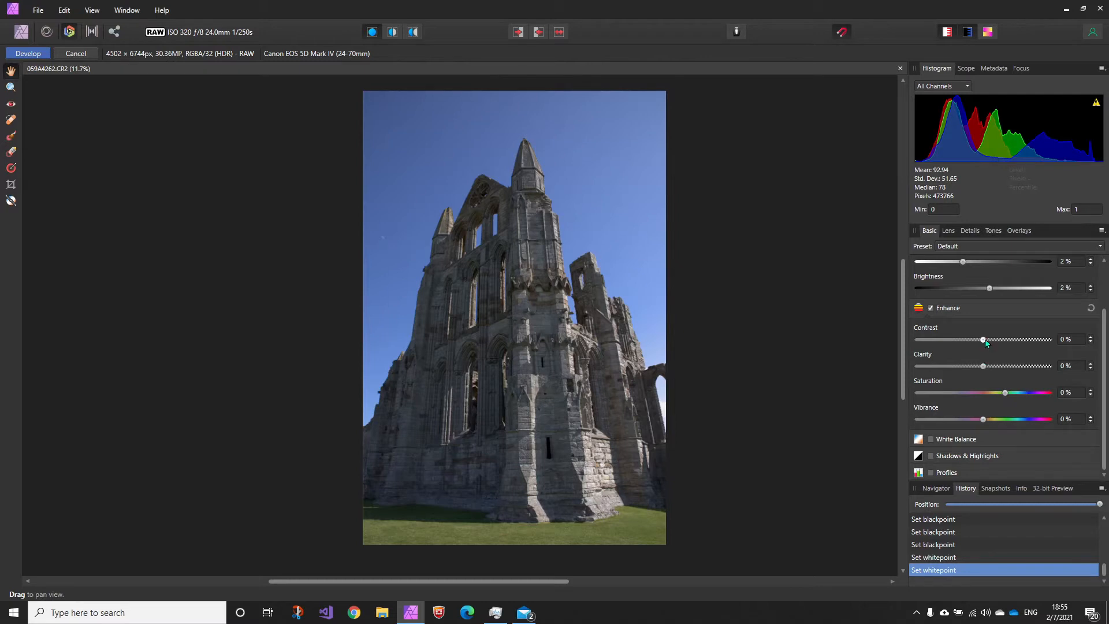
drag(985, 341, 1015, 343)
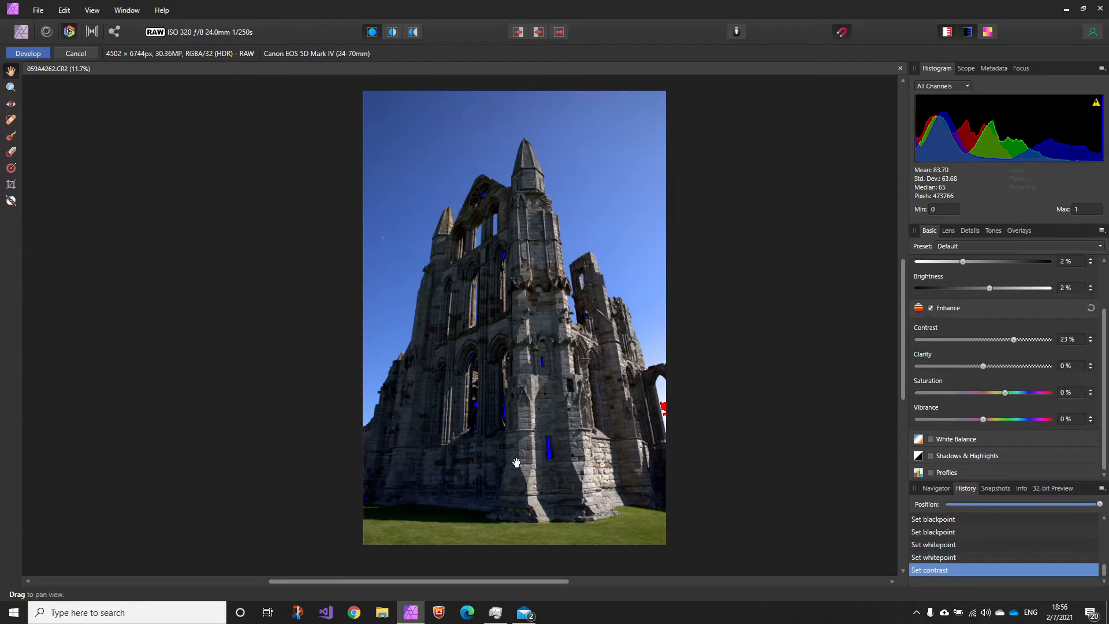
click(980, 363)
drag(1014, 340, 1015, 366)
scroll(514, 410, up, 5)
drag(609, 365, 491, 552)
scroll(528, 428, up, 1)
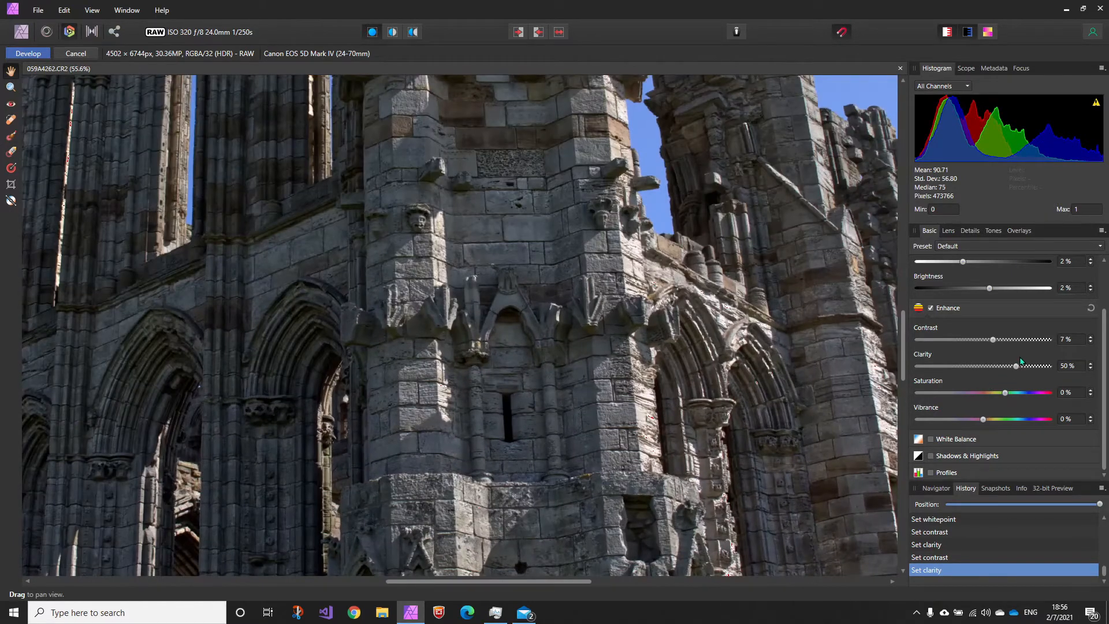
Compare clarity values of 18 % and 81 % on the stonework, and settle on 16 %.
drag(1018, 367, 996, 374)
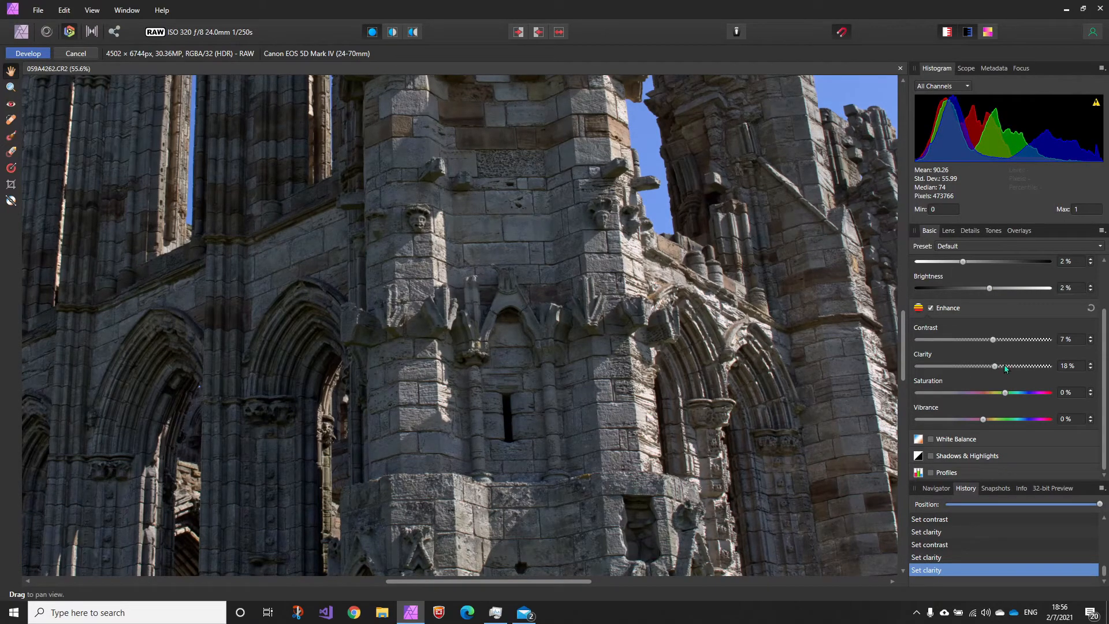
drag(996, 367, 1037, 366)
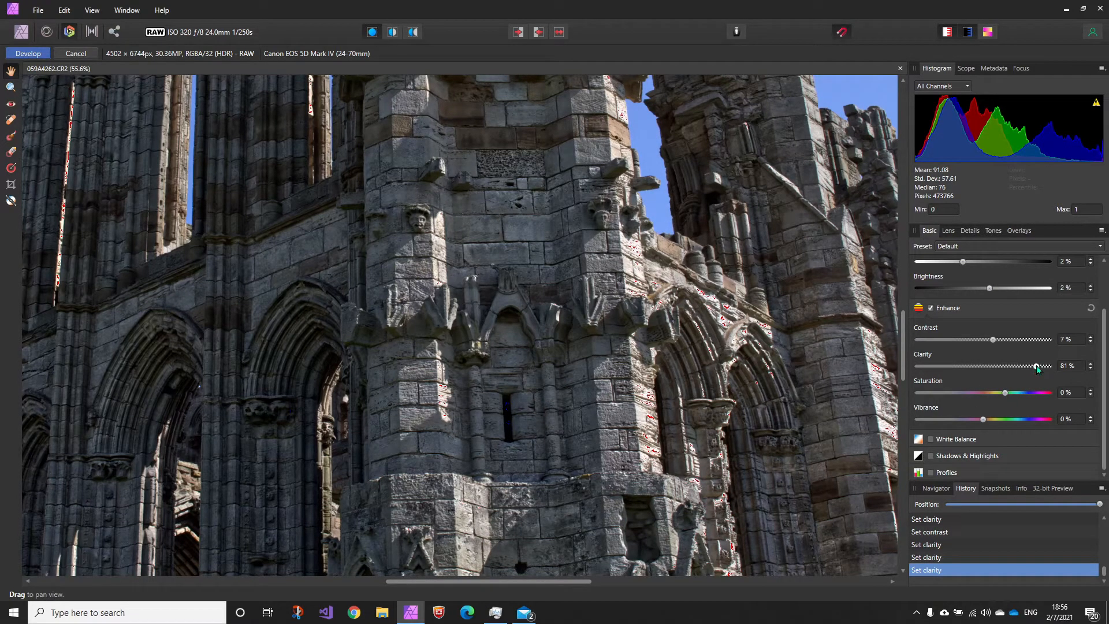
drag(1037, 366, 994, 368)
scroll(510, 372, down, 5)
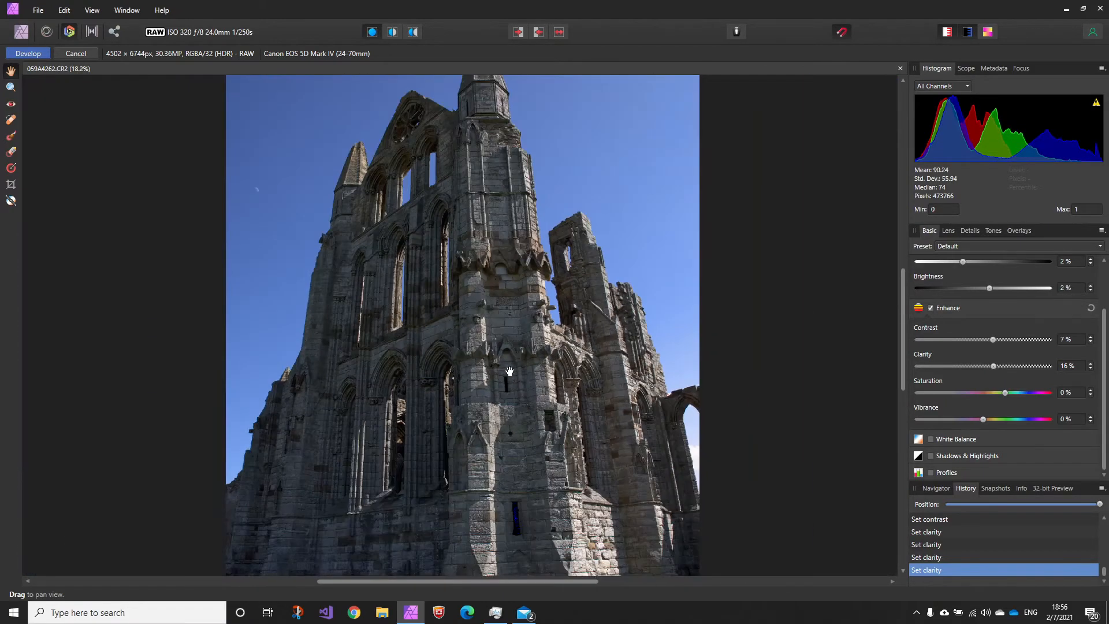
scroll(522, 404, down, 2)
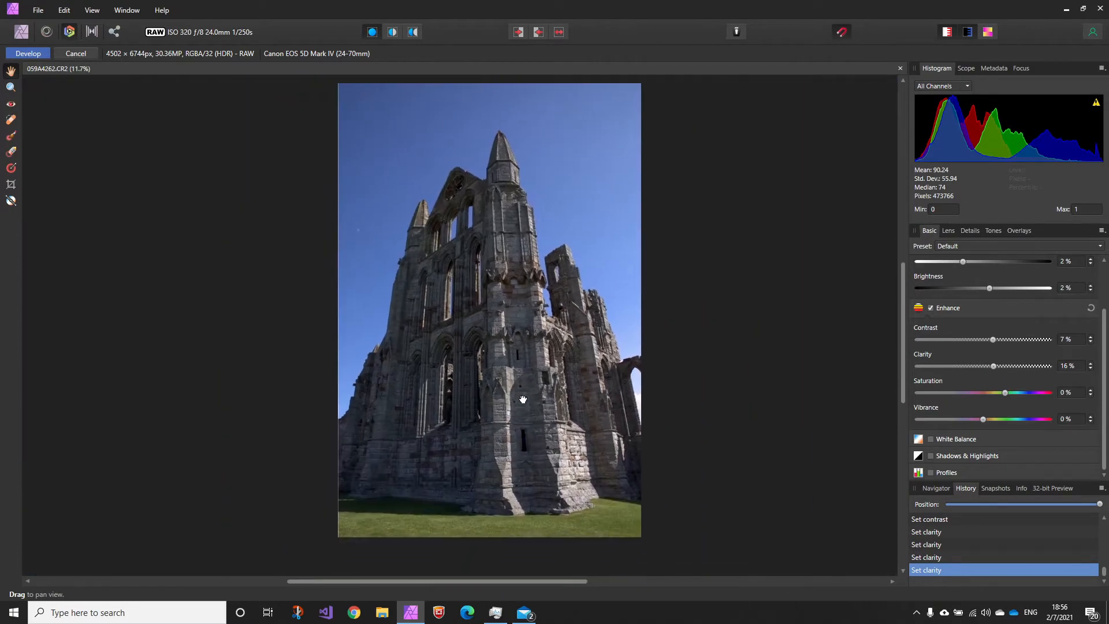
drag(523, 399, 544, 407)
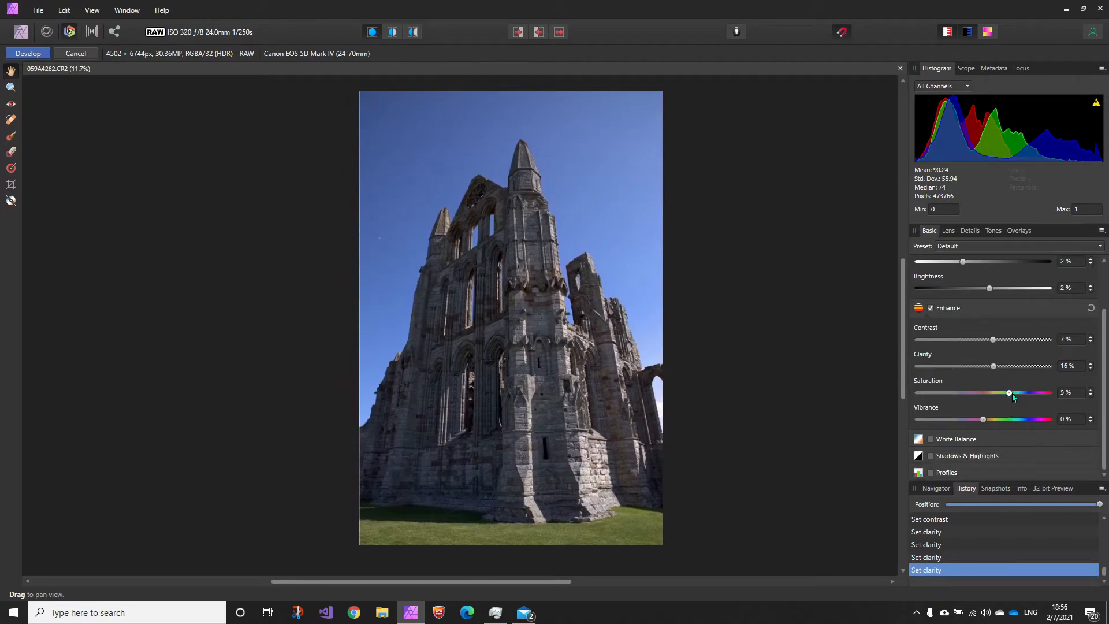
Set the saturation to 17 % and the vibrance to 21 %.
drag(1012, 394, 1013, 421)
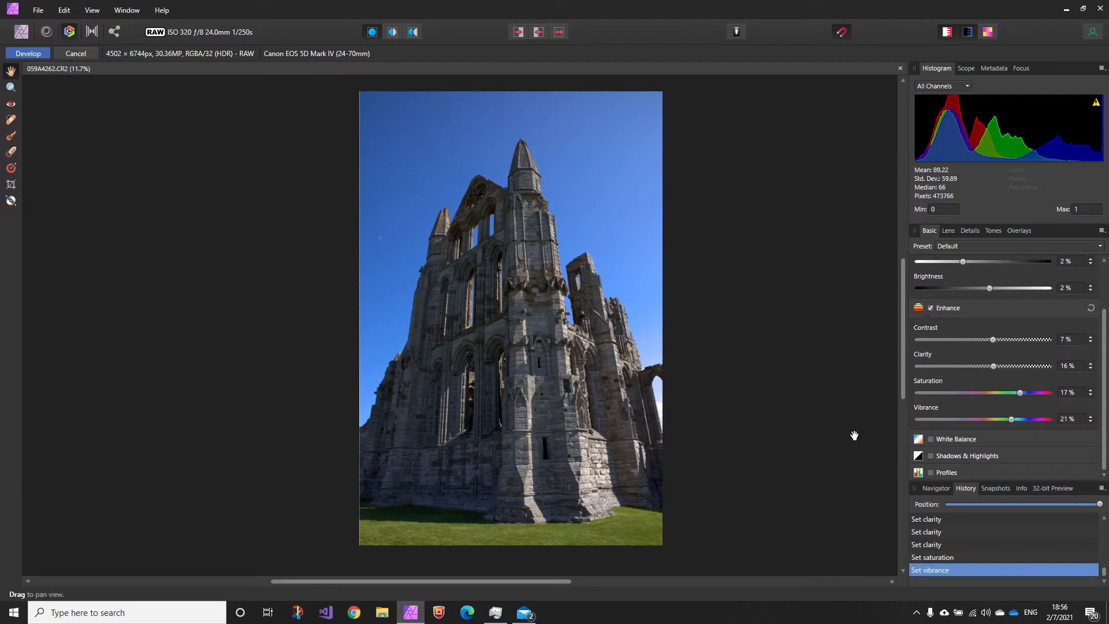
Try a white balance of 4102 K with tints of 6 % and -1 %, and turn the white balance adjustment off again.
click(930, 439)
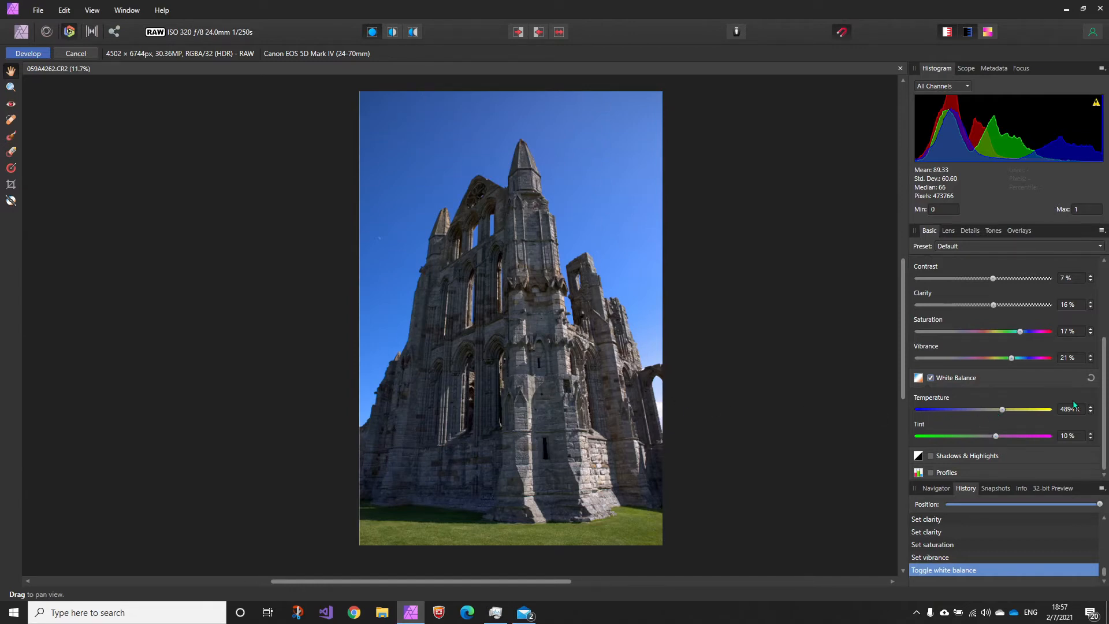
mouse_move(1002, 409)
mouse_down()
mouse_move(1033, 412)
mouse_move(963, 411)
mouse_move(992, 409)
mouse_up()
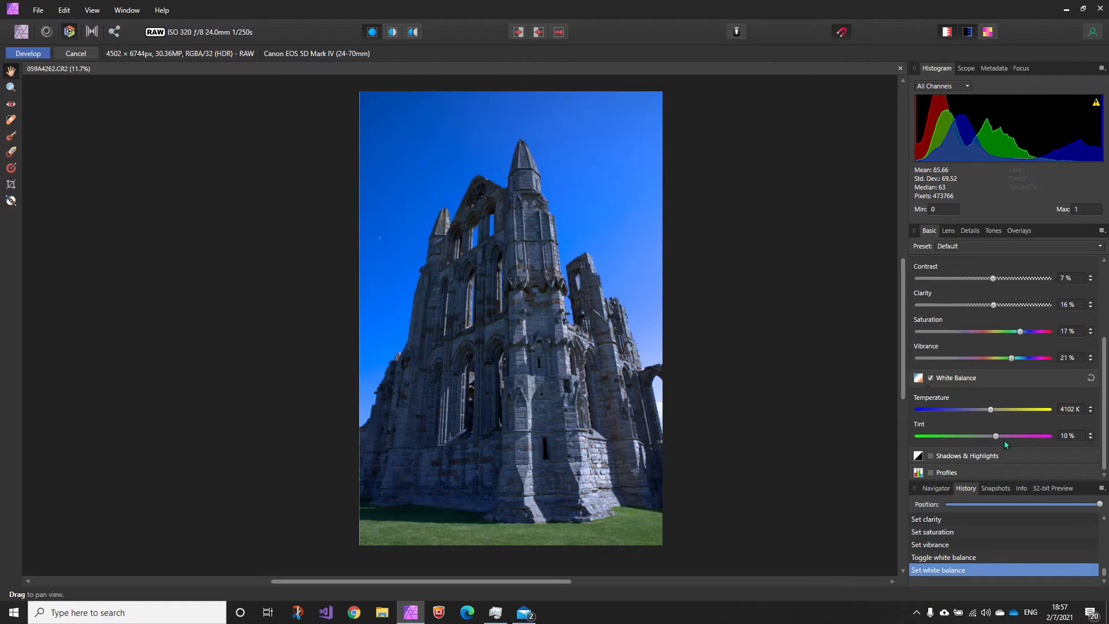
mouse_move(998, 437)
mouse_down()
mouse_move(943, 440)
mouse_move(1026, 438)
mouse_move(993, 439)
mouse_up()
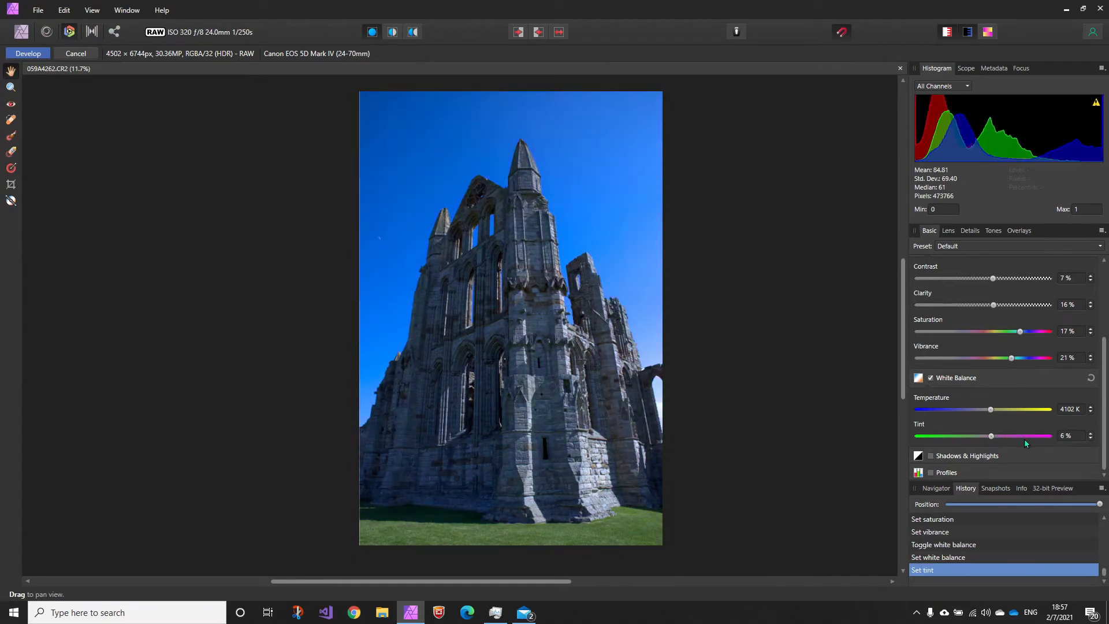
drag(993, 437, 984, 441)
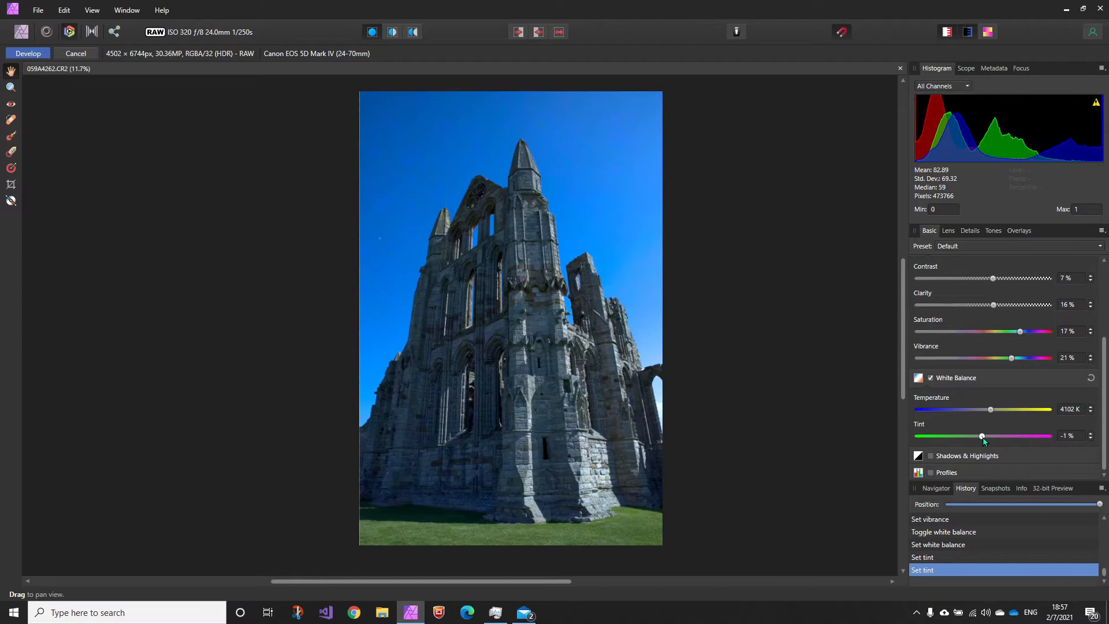
click(1091, 378)
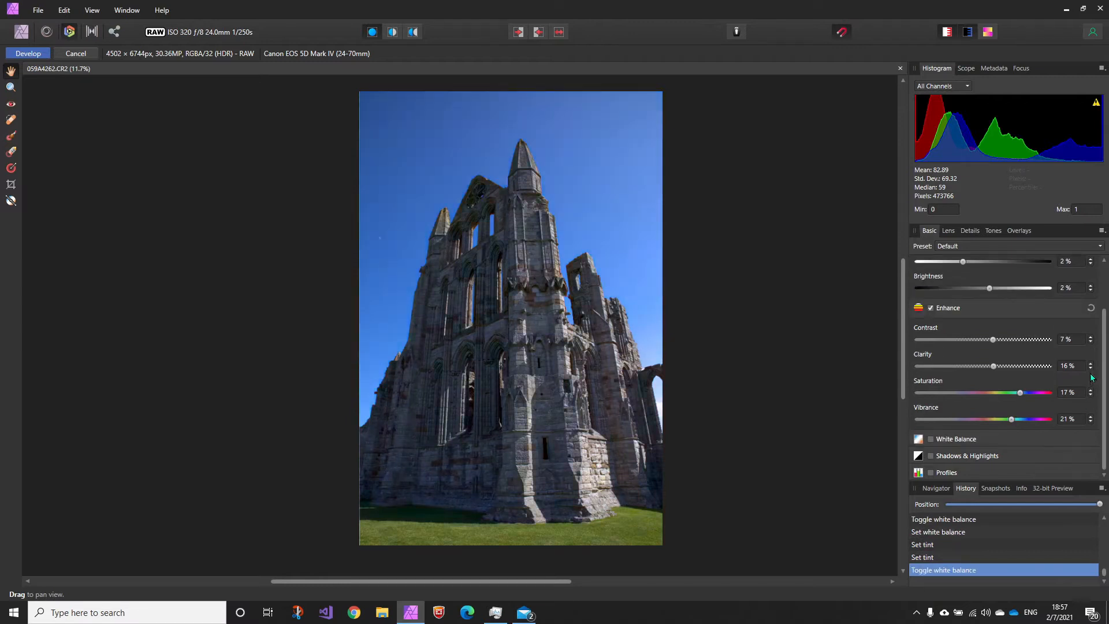
Enable the Shadows & Highlights adjustment and raise the shadows to 52 % while viewing the stonework up close.
click(930, 456)
scroll(989, 426, down, 2)
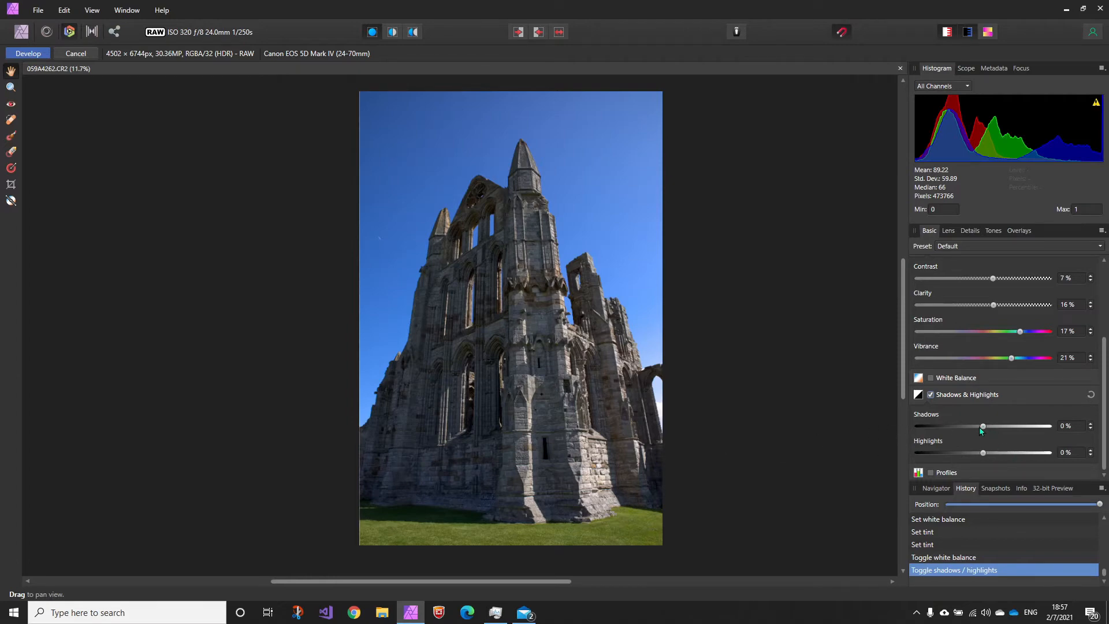
scroll(650, 476, up, 8)
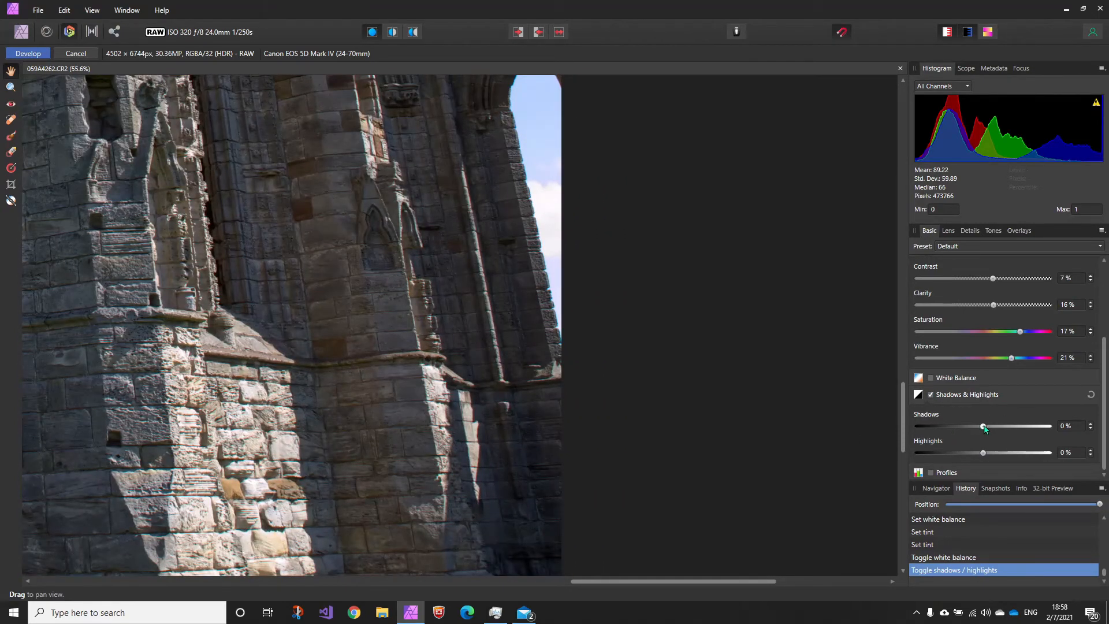
drag(984, 427, 1017, 438)
scroll(587, 400, down, 4)
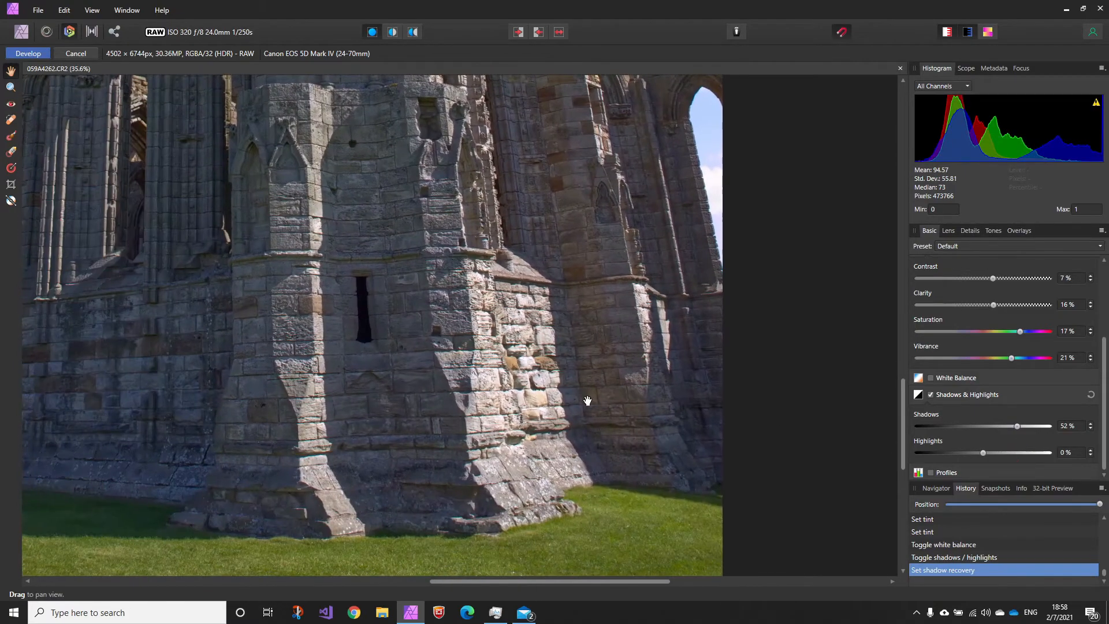
Lower the highlights to -62 % and check the effect on the sunlit stonework and the whole photo.
scroll(588, 400, up, 4)
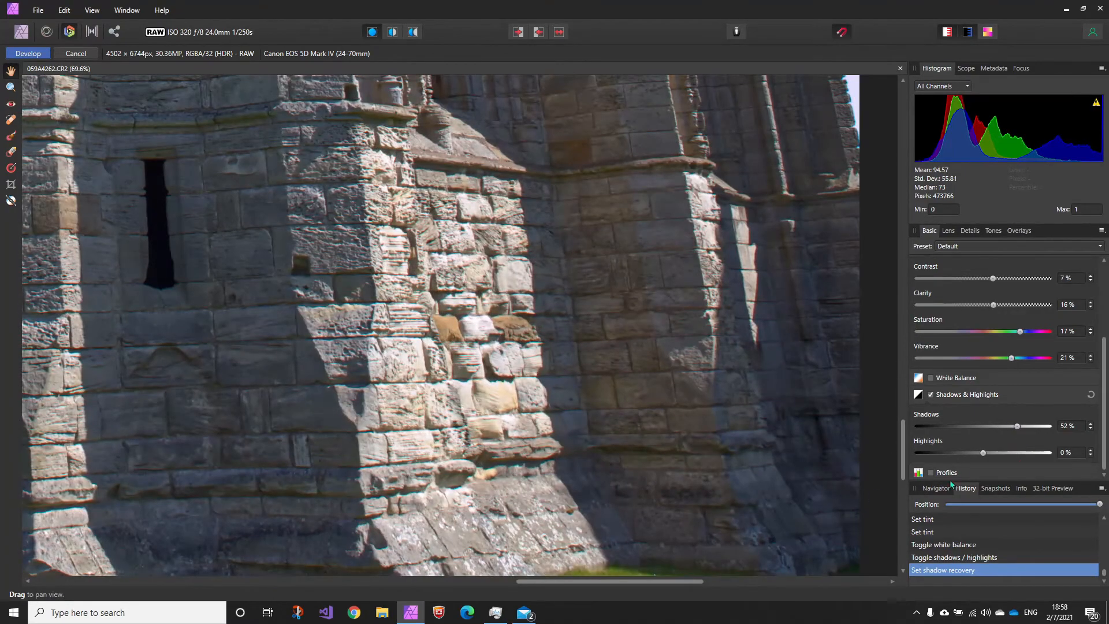
drag(986, 456, 942, 459)
scroll(474, 396, down, 4)
scroll(475, 396, down, 5)
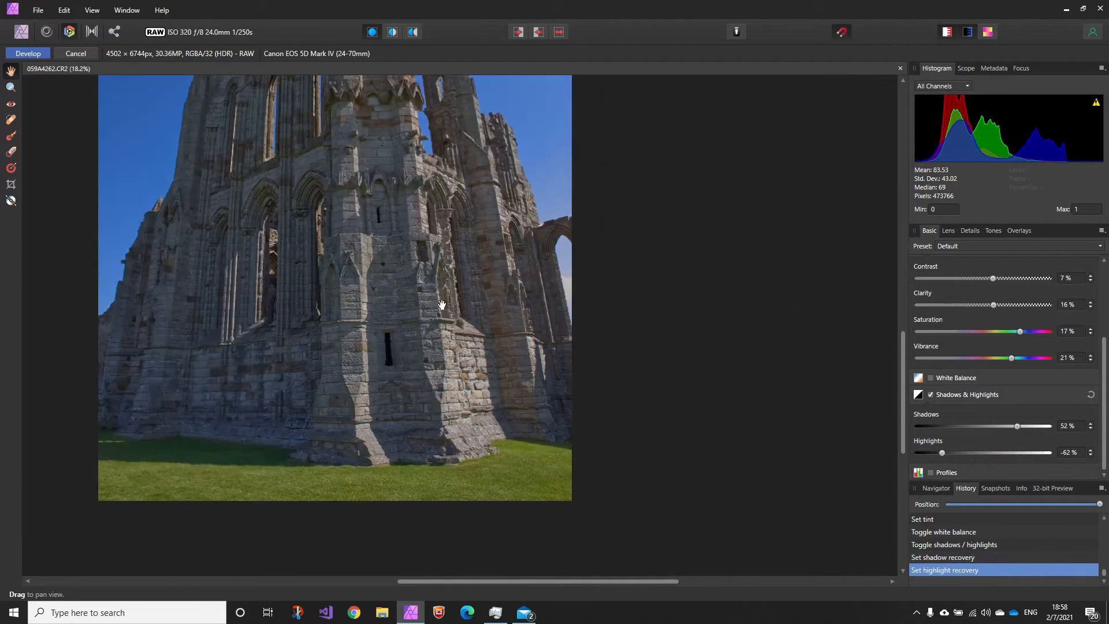
drag(538, 398, 536, 391)
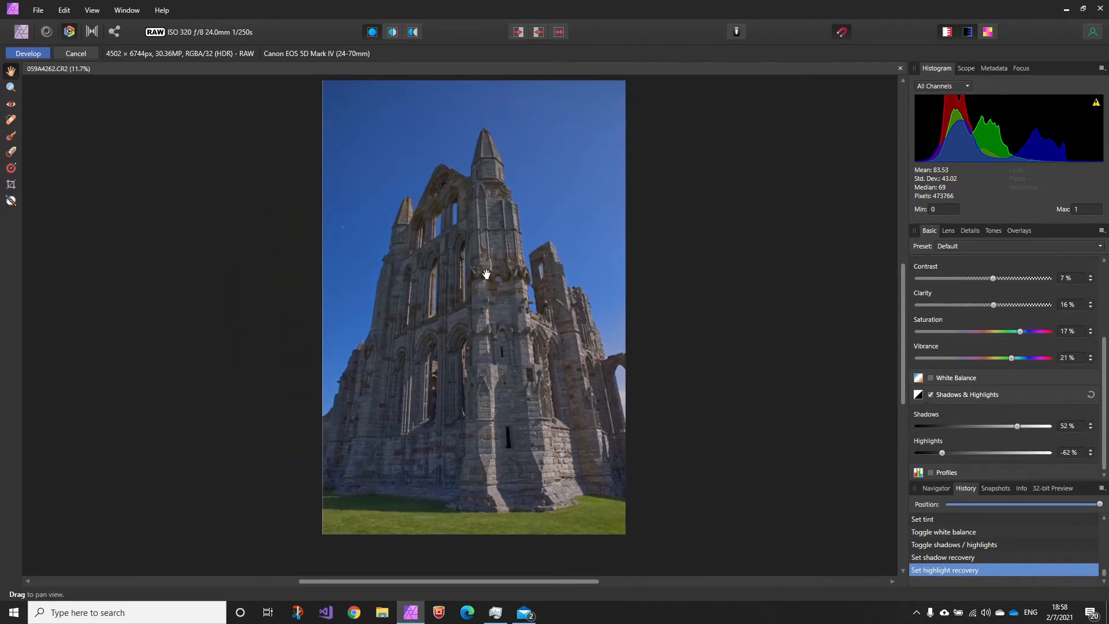
drag(486, 275, 494, 297)
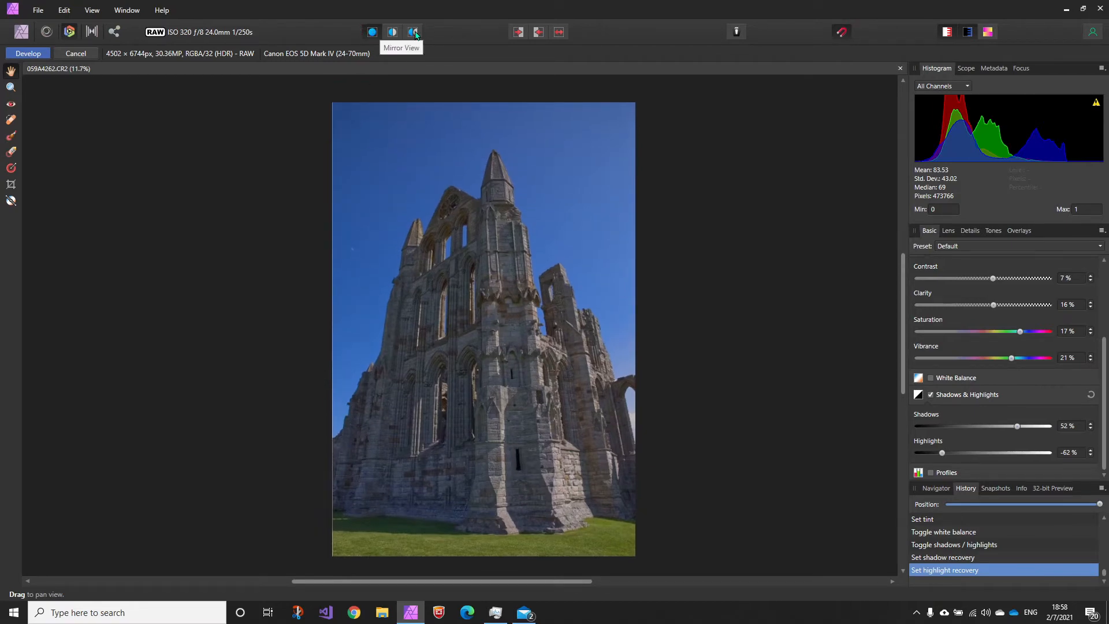
Compare the photo before and after the adjustments in split and mirror views, and return to the single view.
click(392, 34)
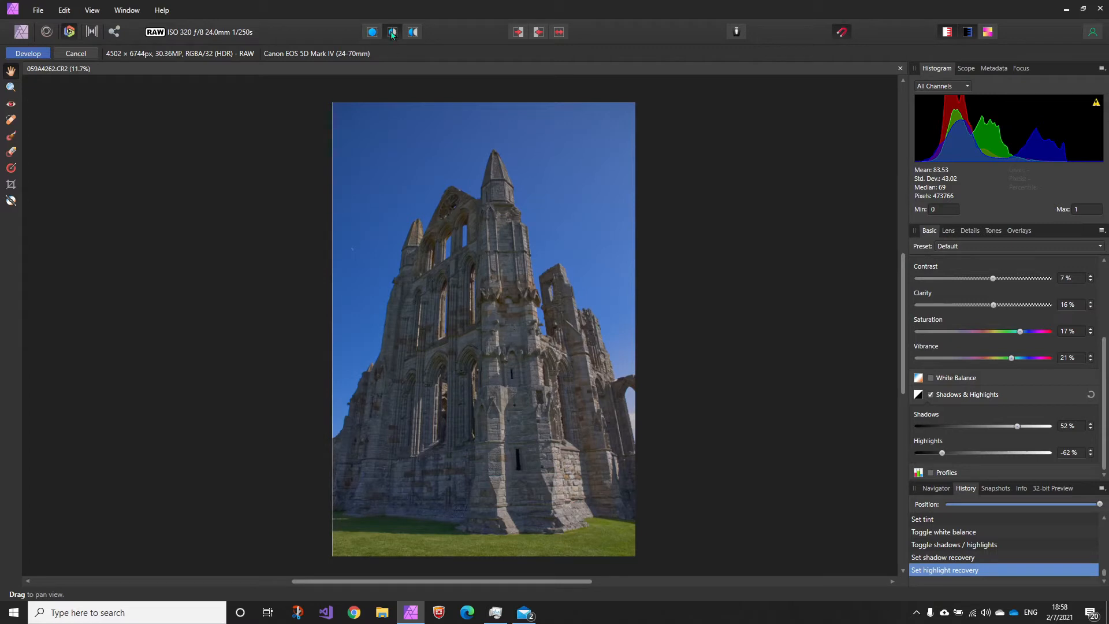
scroll(466, 382, up, 1)
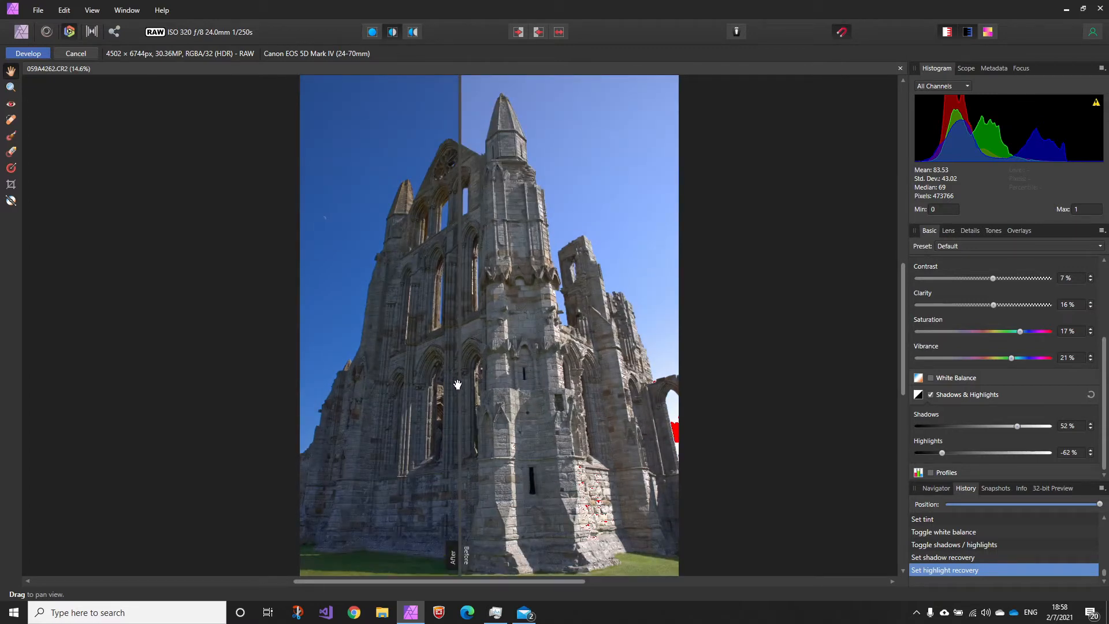
drag(461, 392, 505, 396)
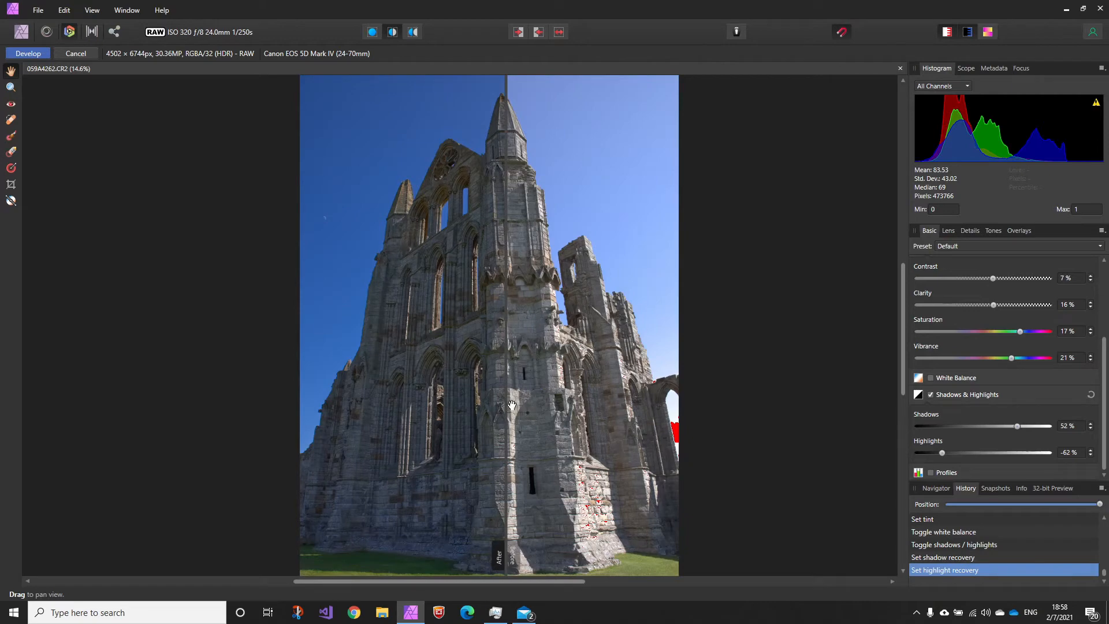
click(412, 34)
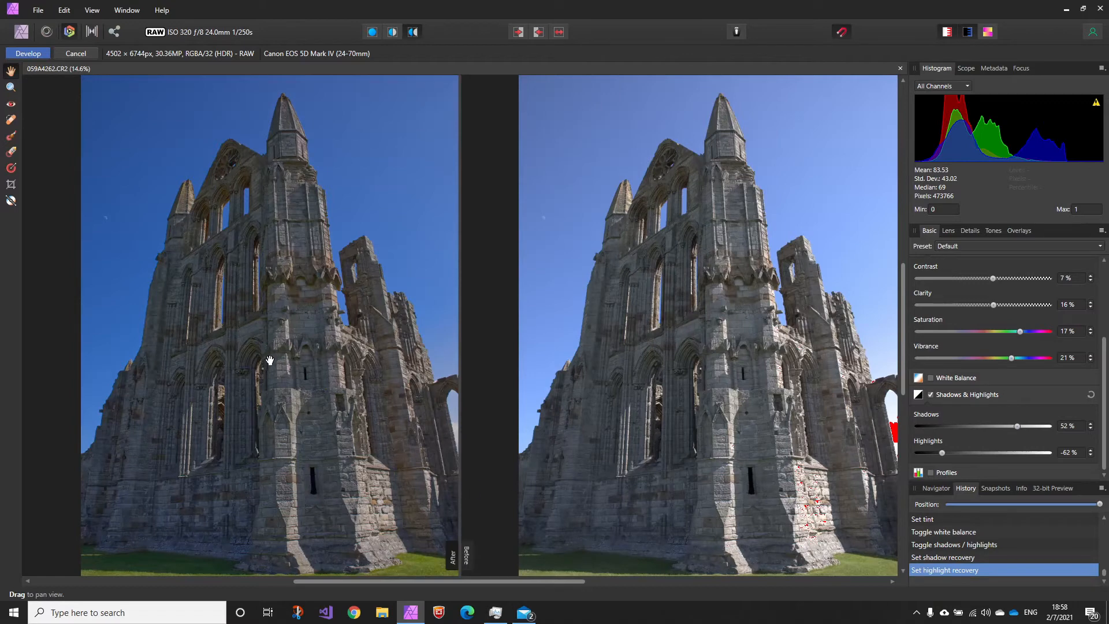
scroll(599, 366, down, 1)
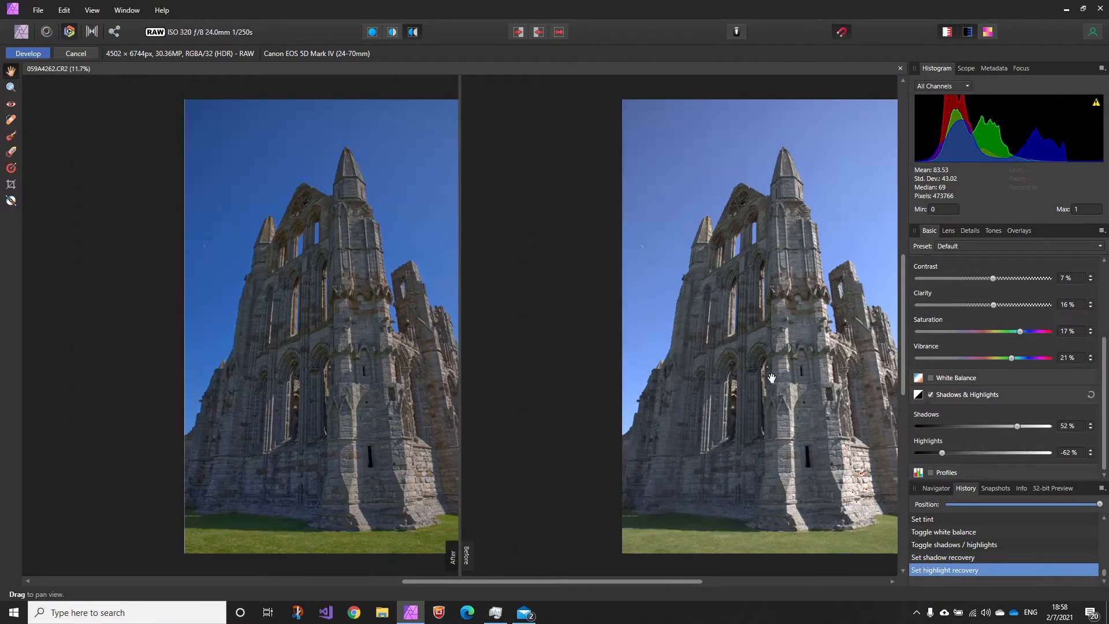
drag(570, 394, 495, 396)
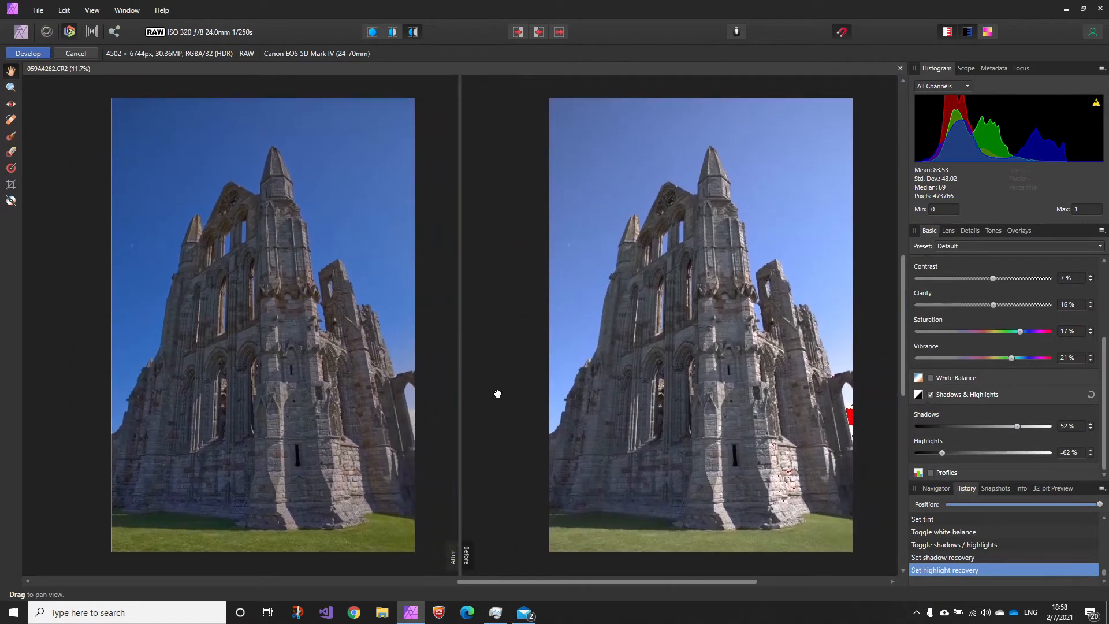
drag(684, 396, 670, 393)
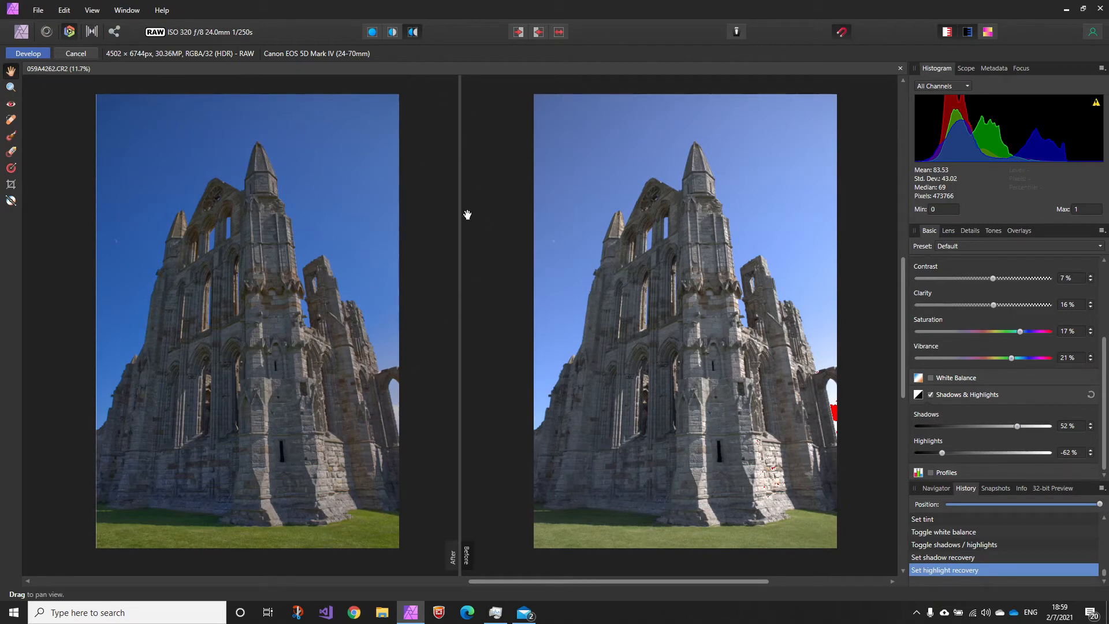
click(372, 32)
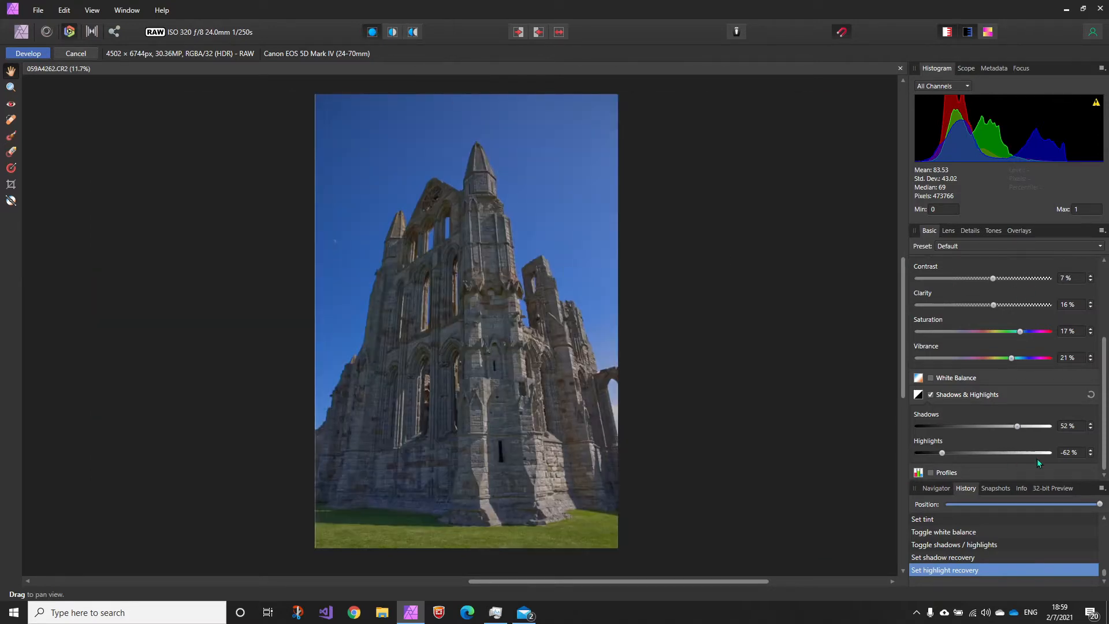
Review the basic adjustments and browse the available lens profiles in the lens correction settings without choosing one.
scroll(973, 518, up, 3)
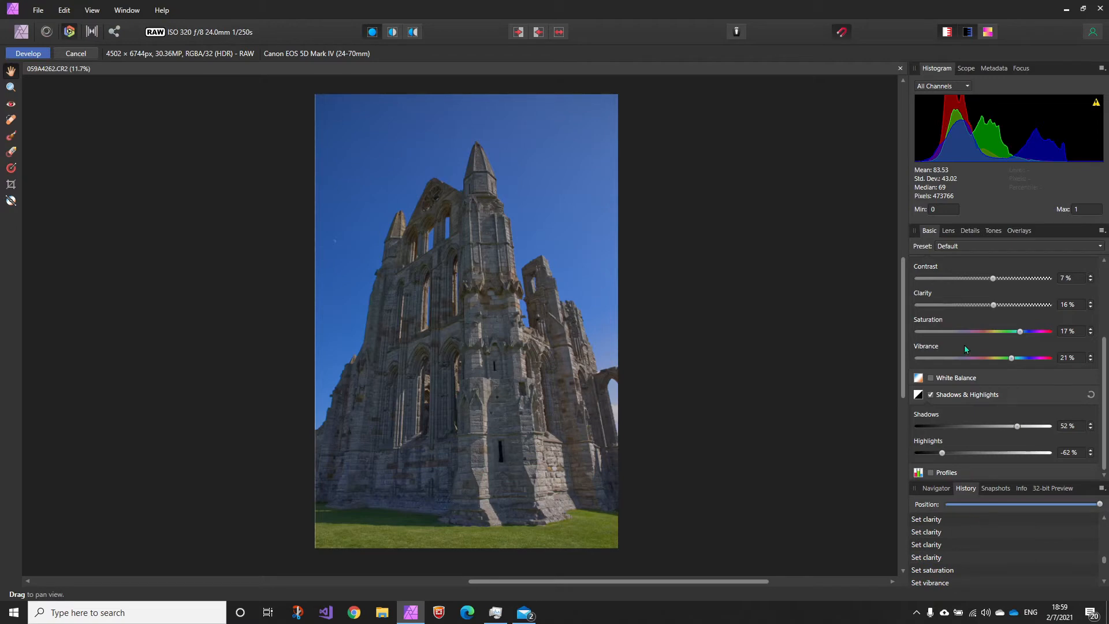
scroll(964, 344, up, 4)
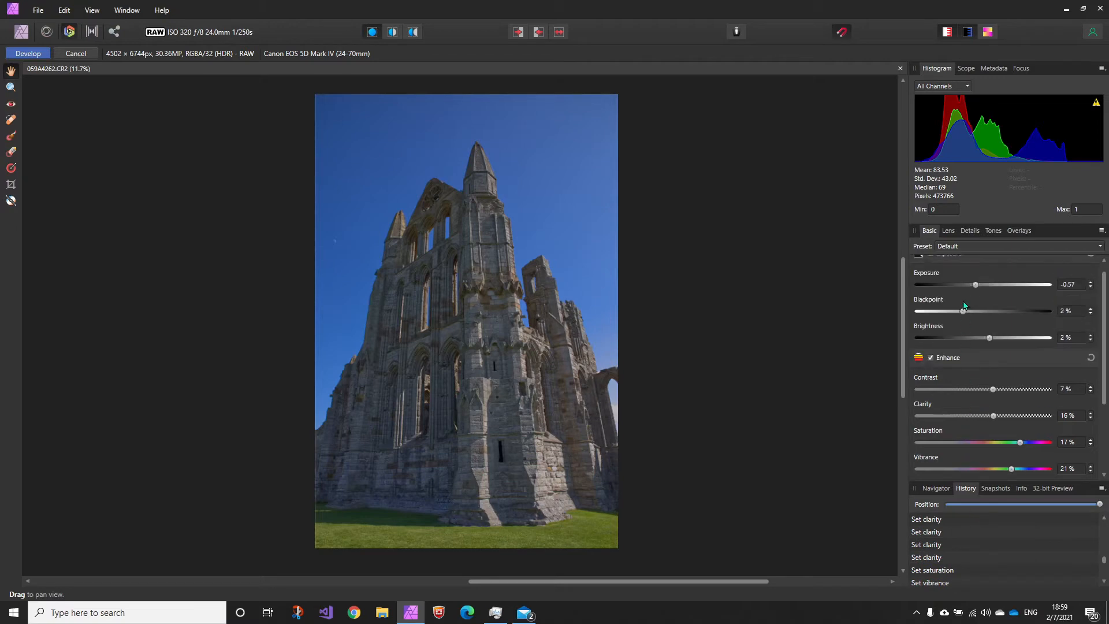
click(949, 231)
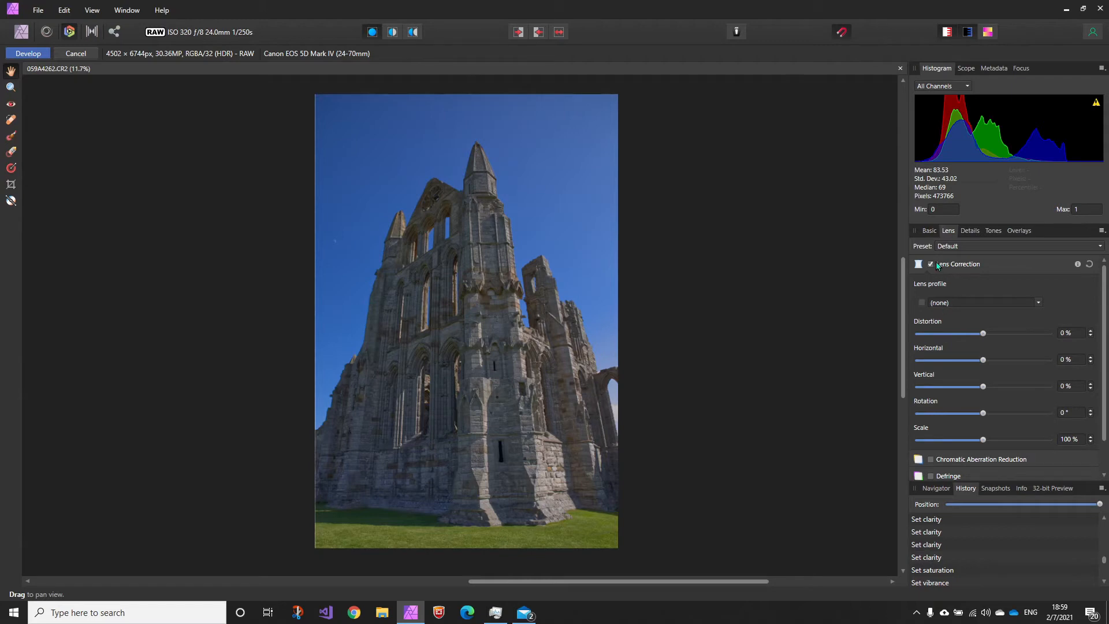
click(974, 303)
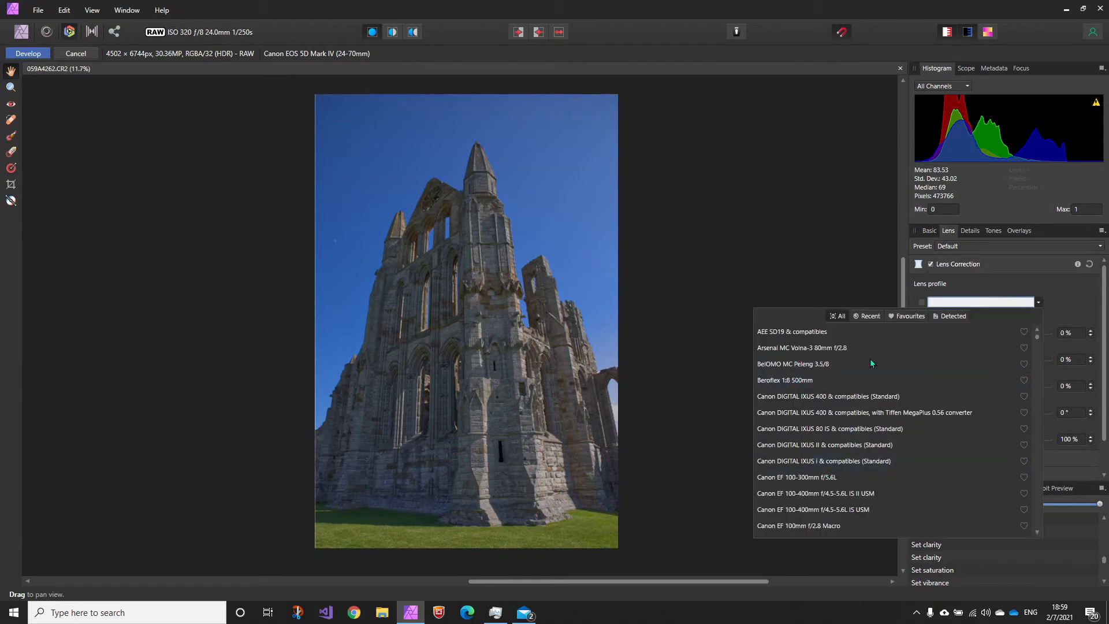
click(921, 303)
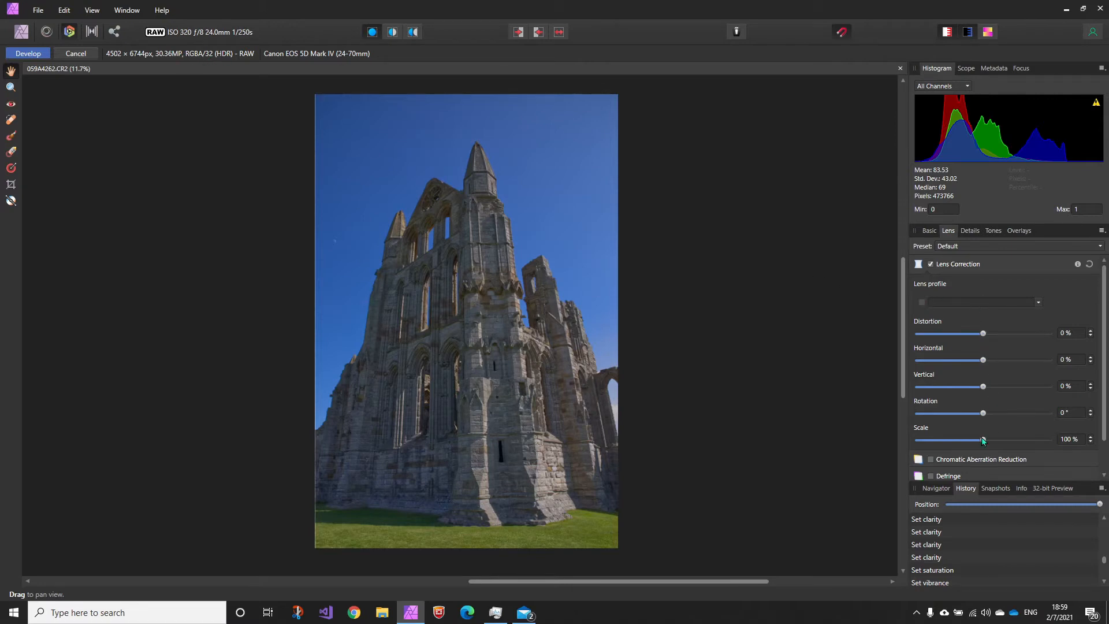
Try a lens correction of 4 % horizontal, 13 % vertical, 2.4° rotation and 125 % scale, and reset it.
drag(983, 336, 1016, 440)
double_click(983, 335)
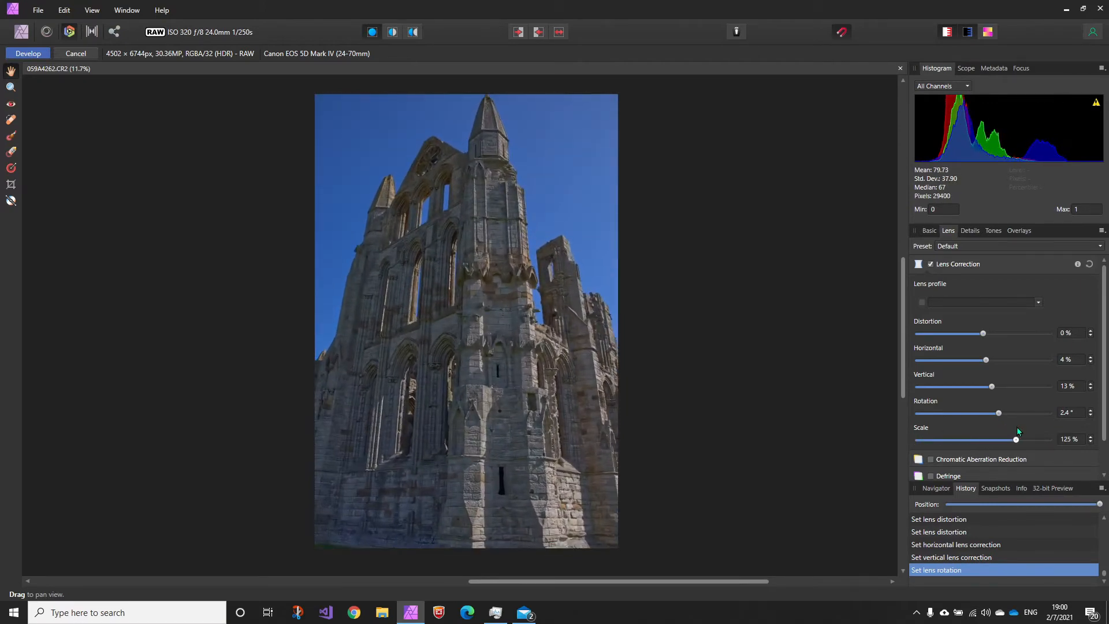
click(1090, 263)
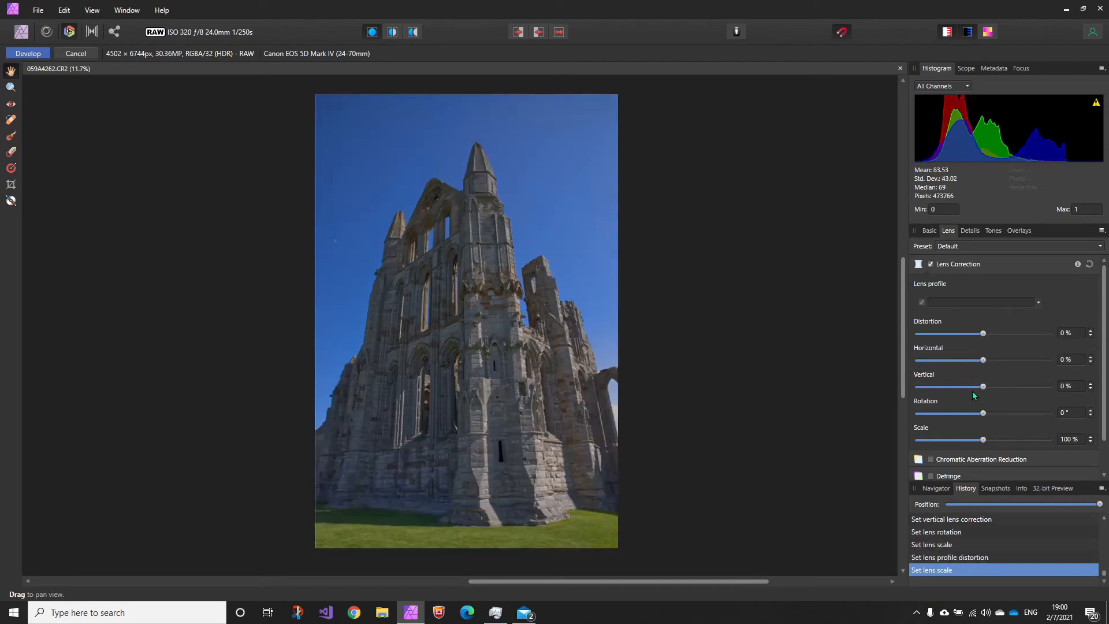
Enable chromatic aberration reduction and Defringe for the photo, and look through the Defringe hue options.
scroll(966, 372, down, 1)
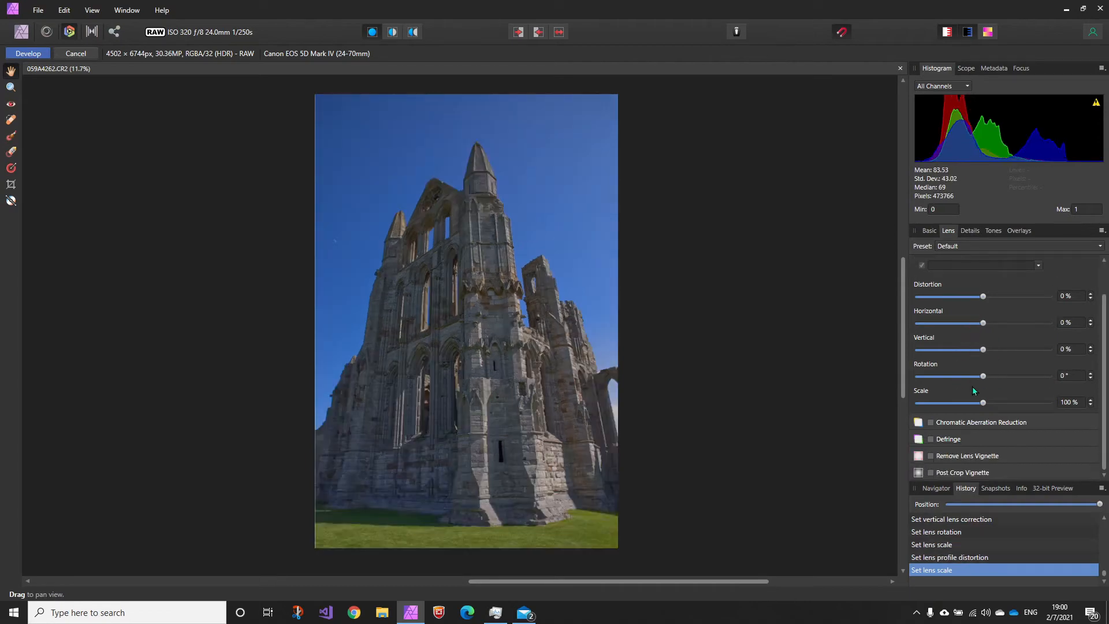
click(930, 421)
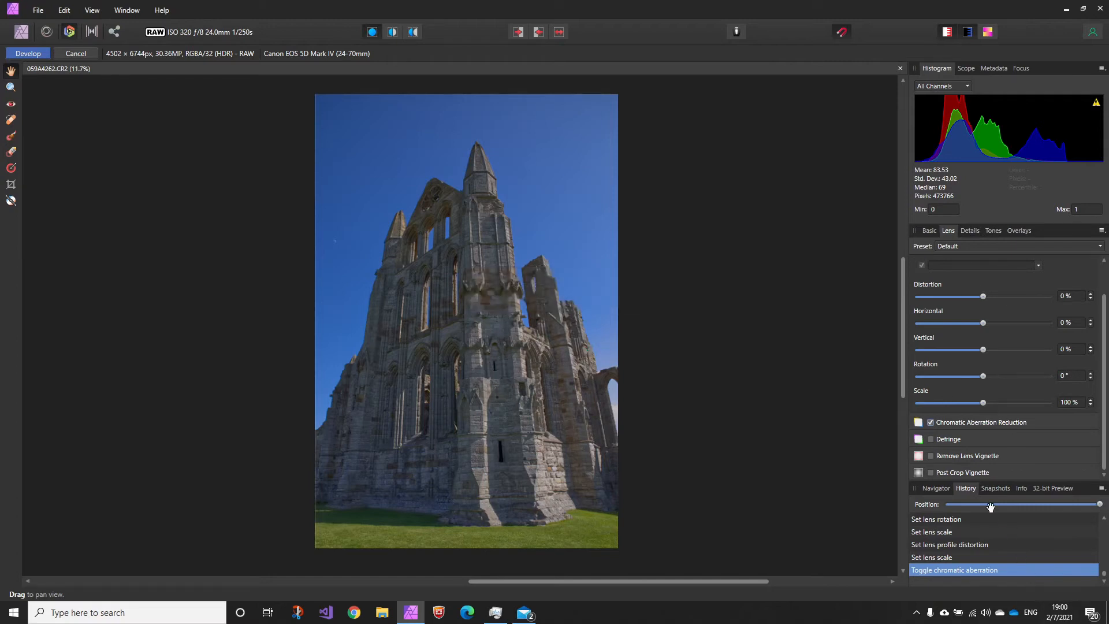
click(930, 438)
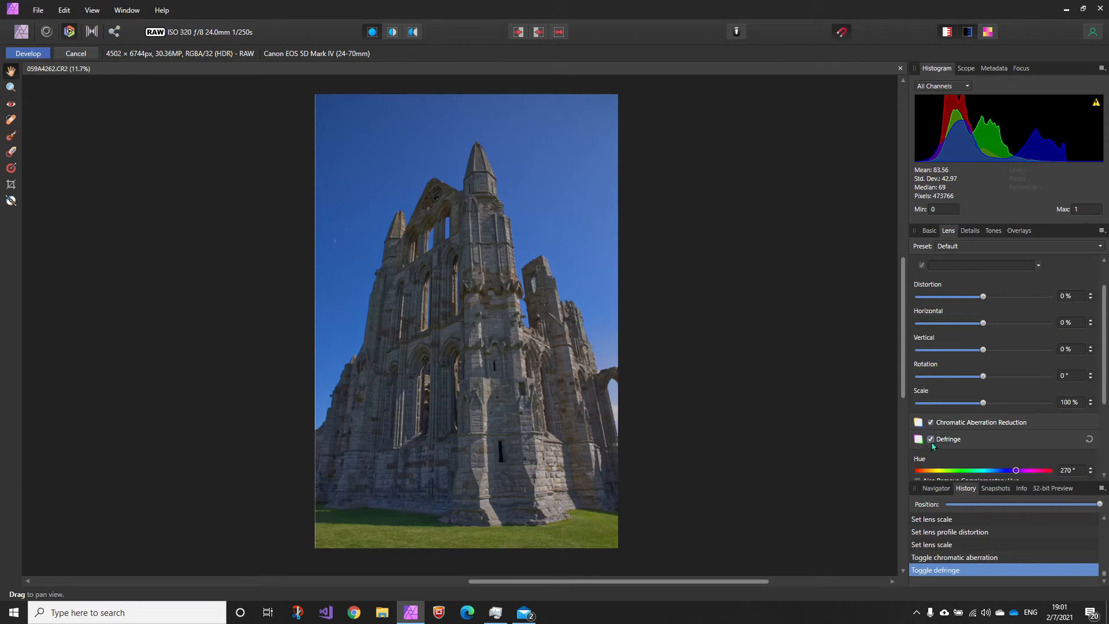
click(930, 439)
scroll(937, 346, down, 3)
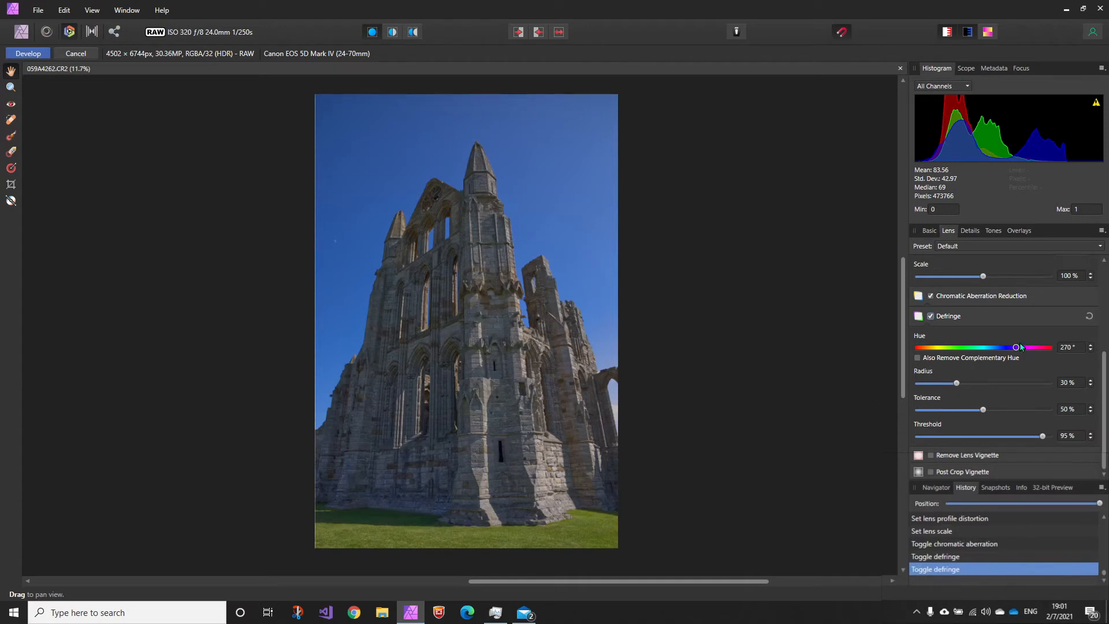
drag(1017, 350, 1024, 350)
click(918, 358)
Enable Detail Refinement and Noise Reduction for the photo.
click(970, 232)
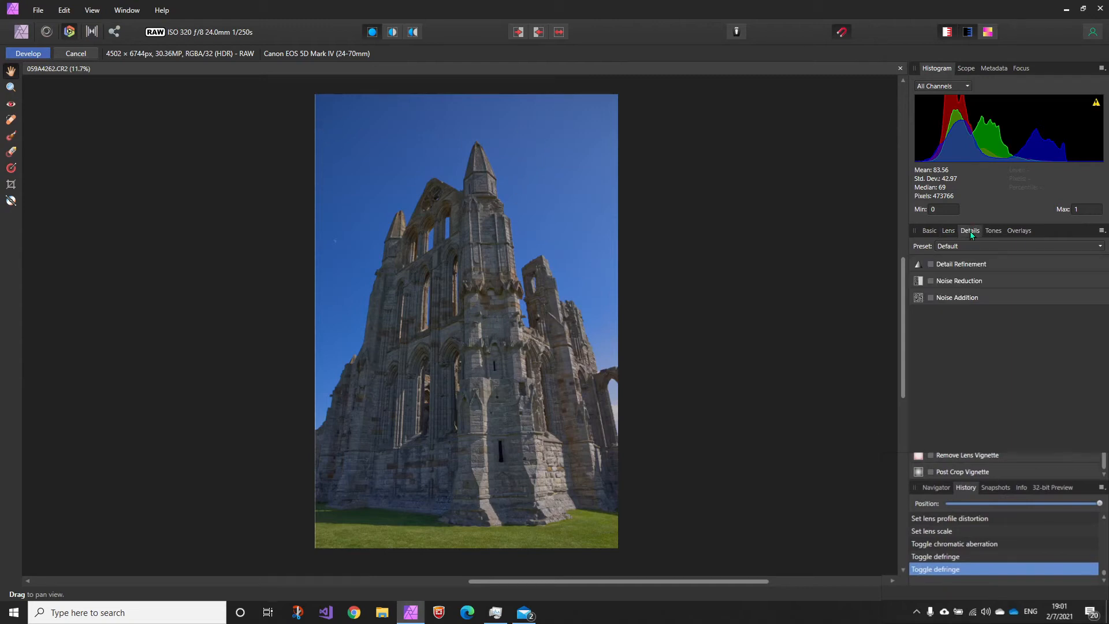
click(930, 264)
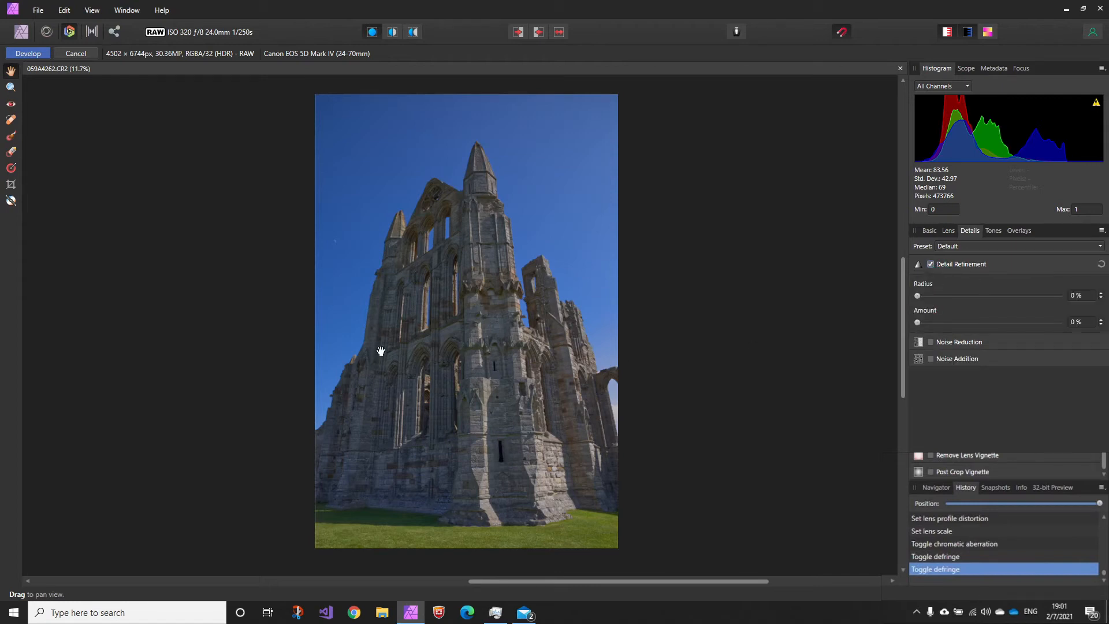
click(930, 342)
scroll(949, 359, down, 1)
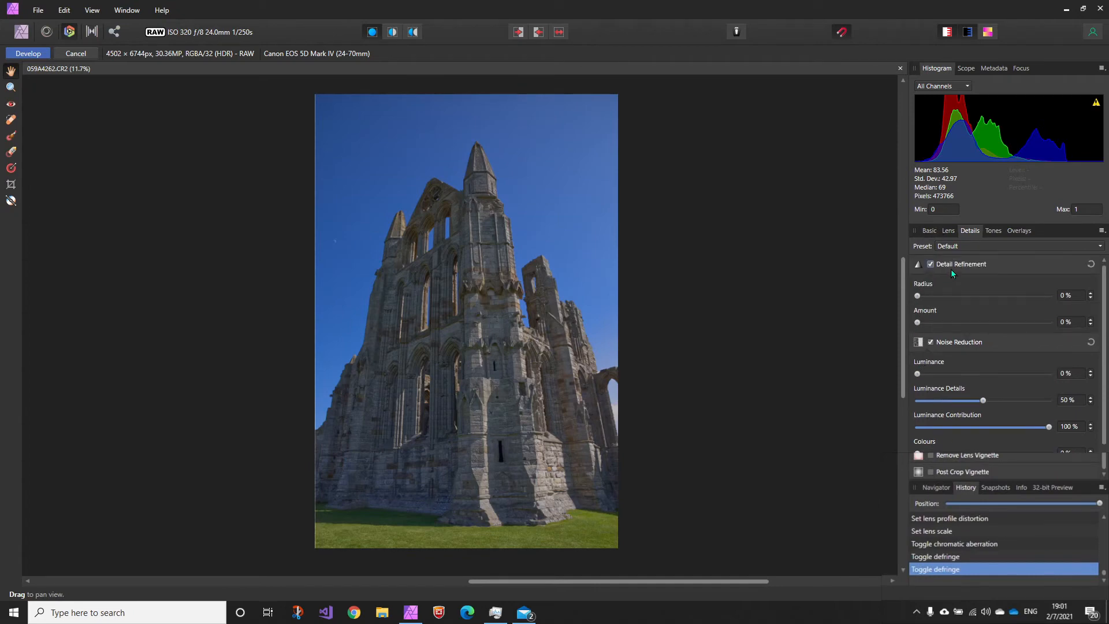
Try Detail Refinement with a radius of 61 % and an amount of 64 % on the stonework, and reset it.
scroll(534, 335, up, 5)
scroll(444, 158, up, 2)
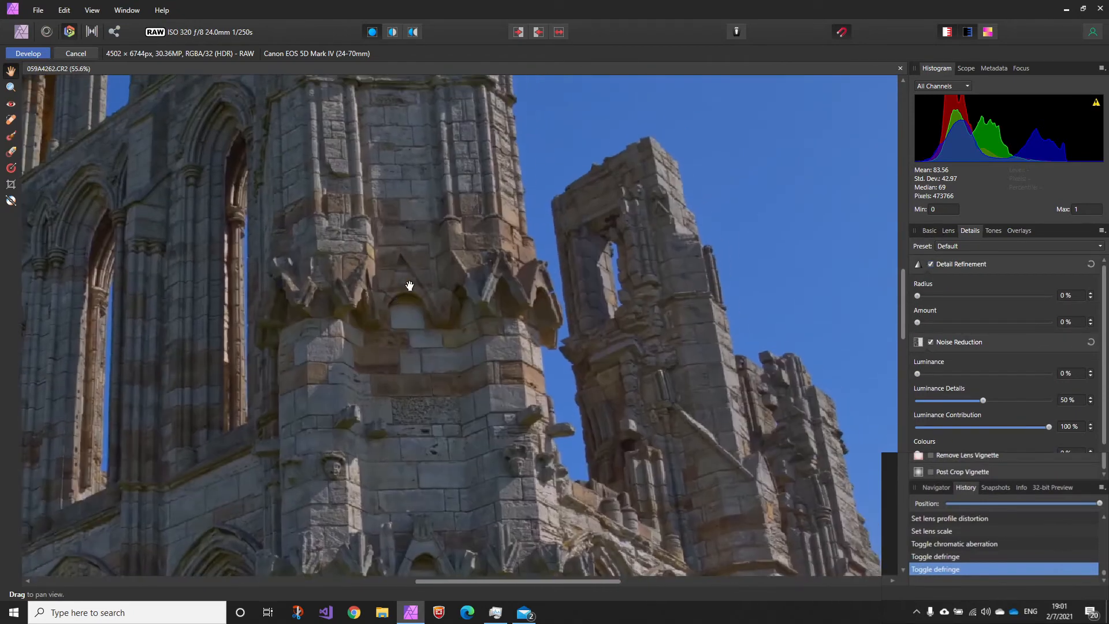
scroll(595, 300, up, 2)
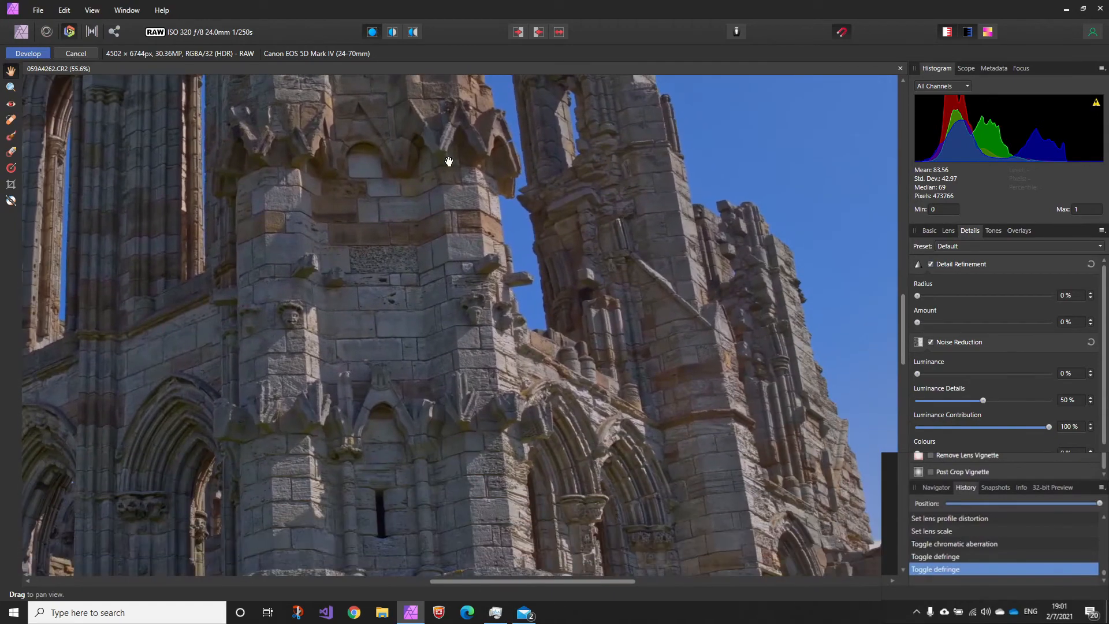
scroll(479, 323, up, 3)
drag(492, 346, 463, 348)
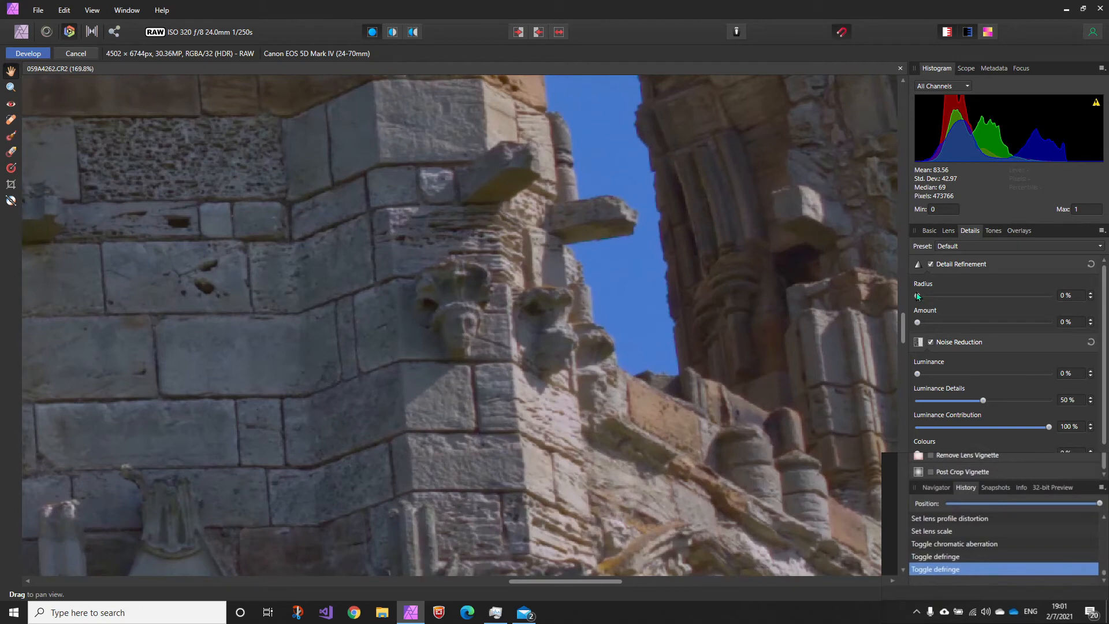
drag(918, 296, 997, 295)
drag(918, 323, 975, 323)
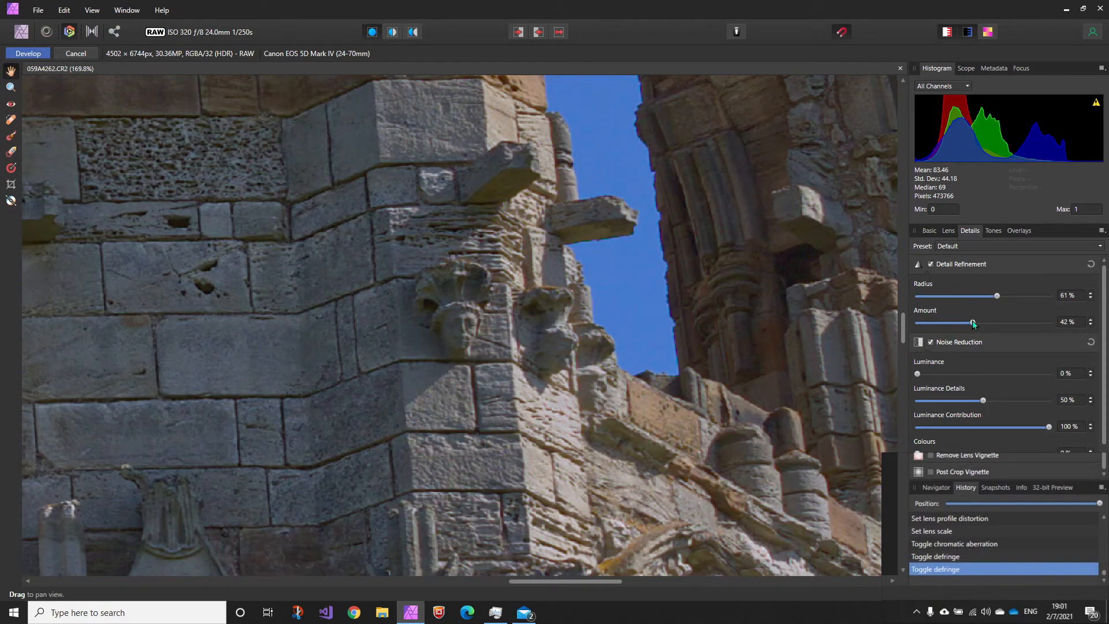
drag(975, 323, 1002, 323)
scroll(591, 321, down, 2)
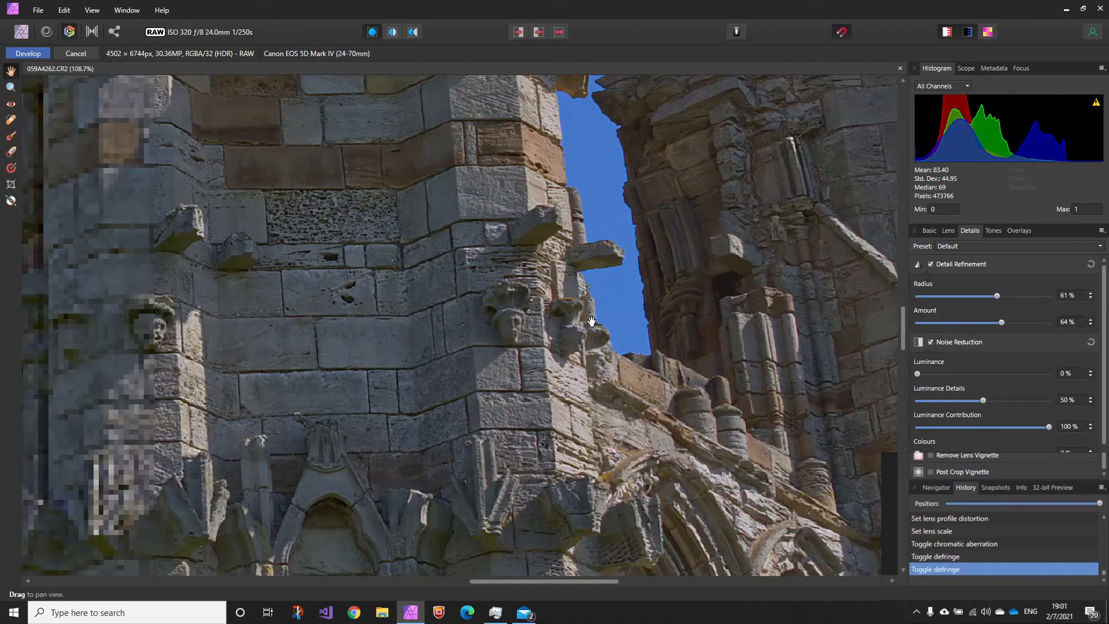
scroll(592, 322, down, 3)
scroll(556, 281, up, 4)
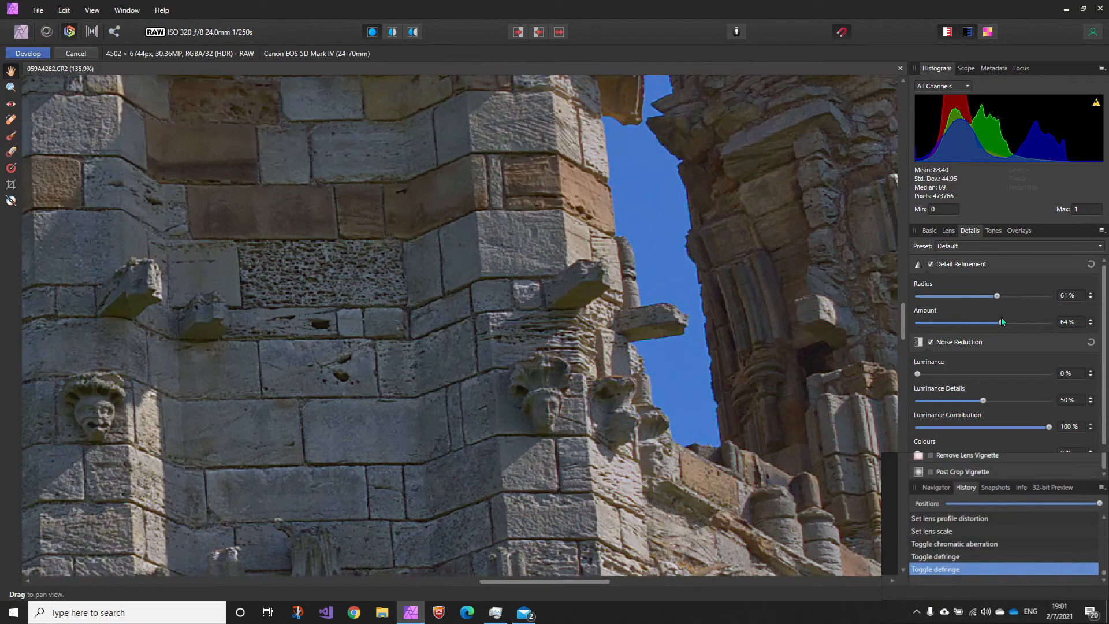
click(1089, 265)
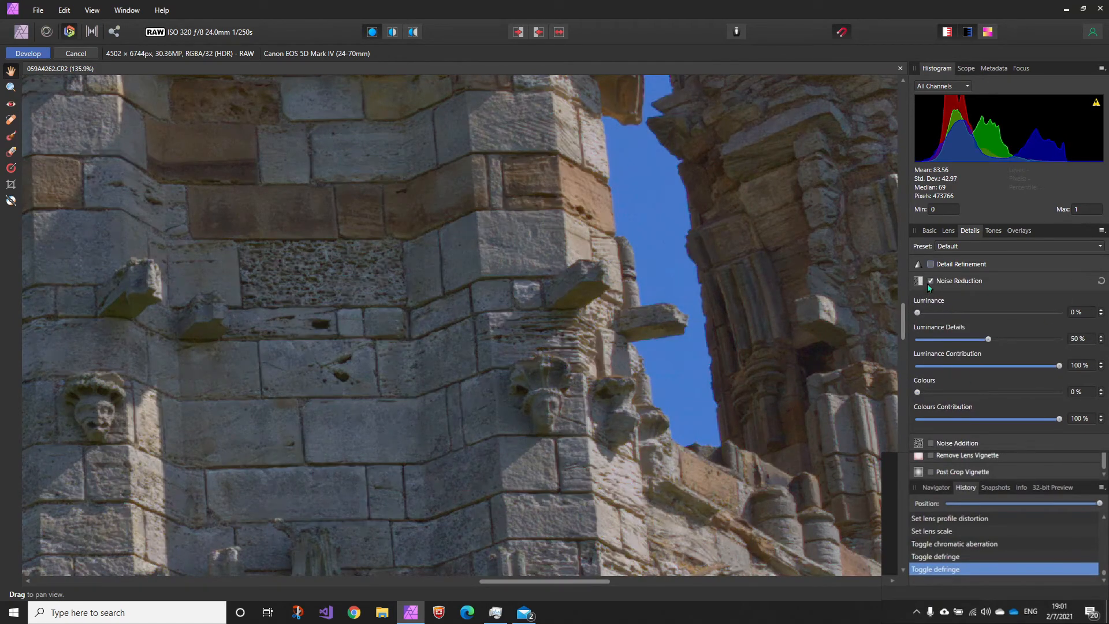
Set the Noise Reduction luminance to 60 % and raise its colours reduction slightly.
scroll(664, 280, up, 5)
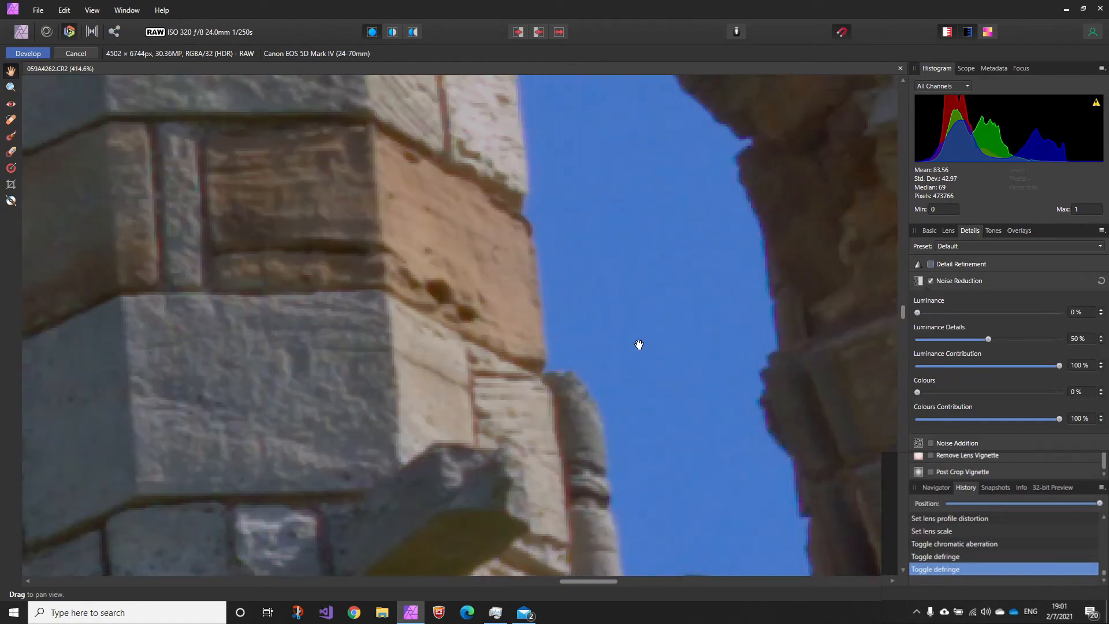
scroll(623, 291, up, 3)
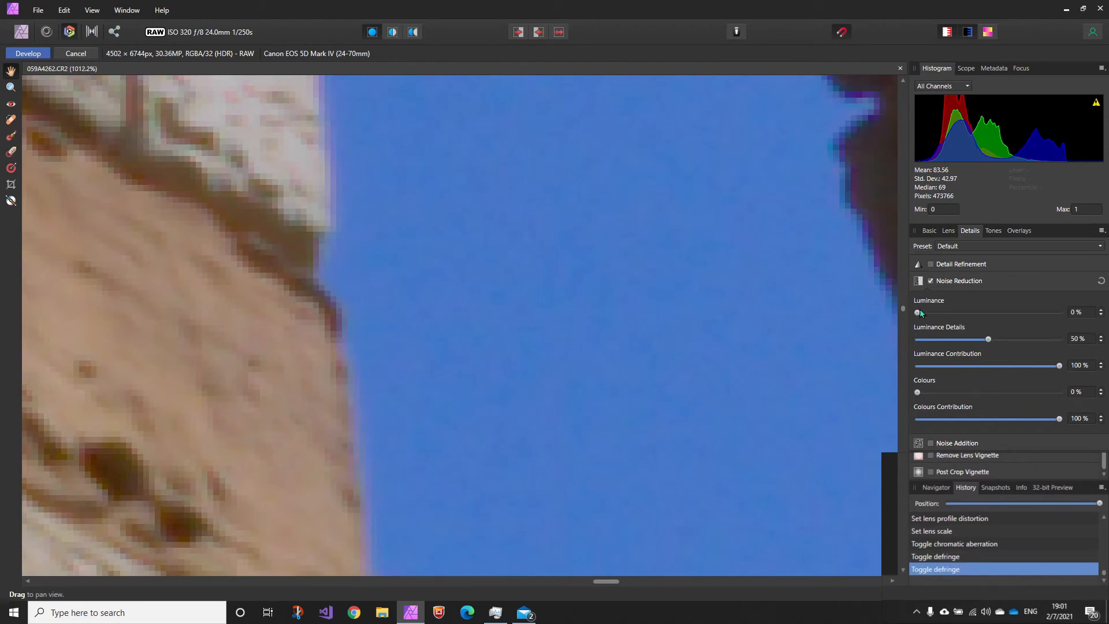
drag(918, 313, 1004, 312)
scroll(671, 317, up, 2)
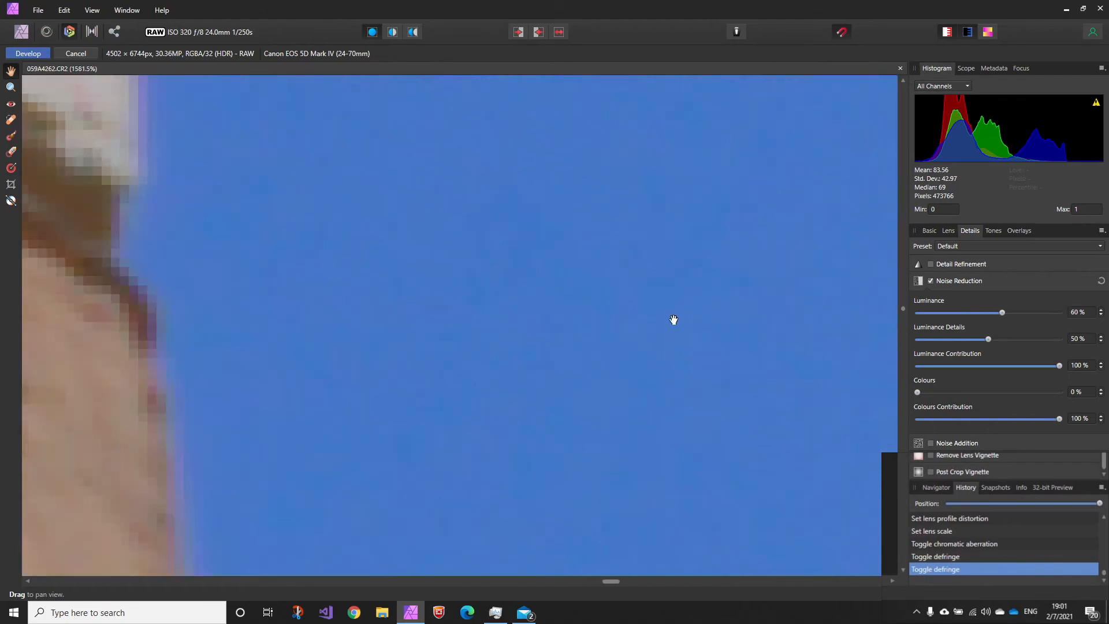
scroll(669, 319, down, 4)
scroll(573, 289, down, 10)
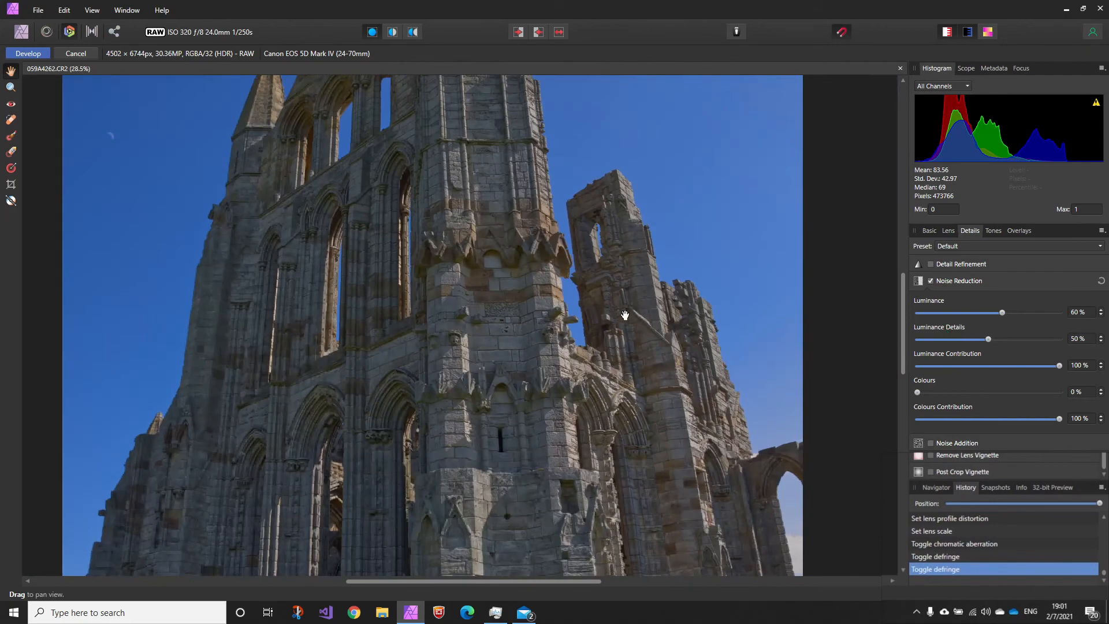
scroll(627, 315, up, 3)
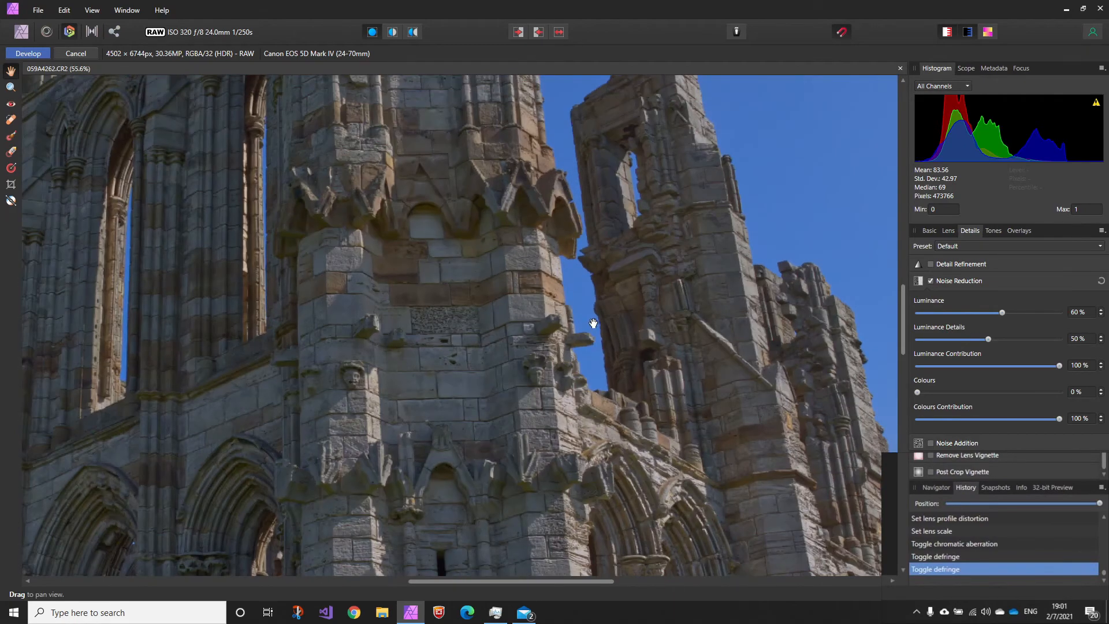
scroll(592, 327, up, 2)
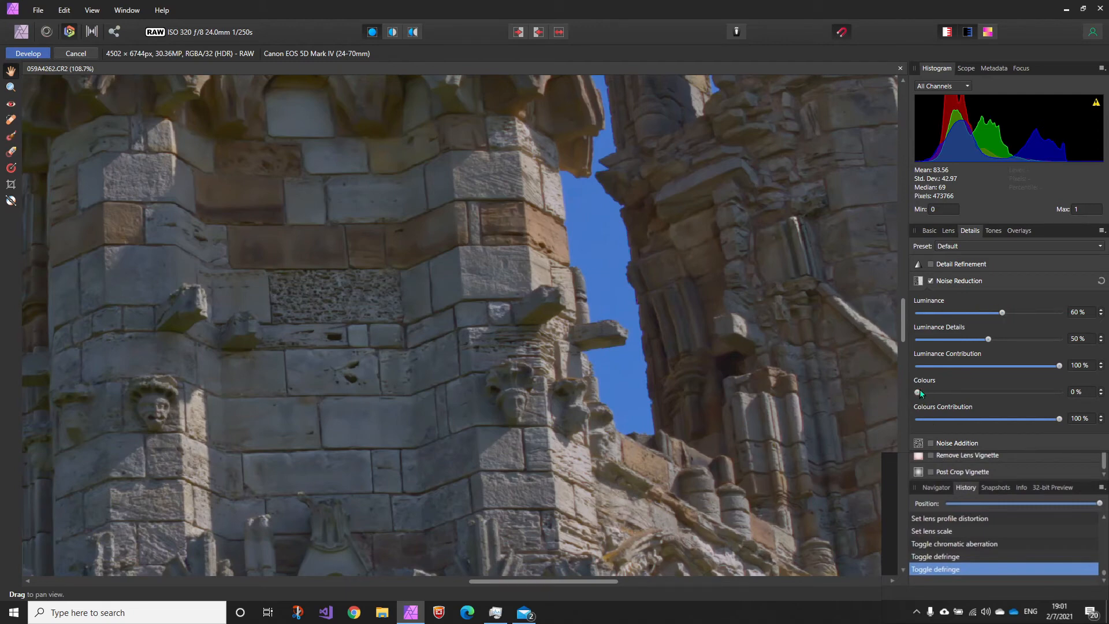
mouse_move(918, 393)
mouse_down()
mouse_move(969, 395)
mouse_move(937, 397)
mouse_up()
Try enabling the Curves tone adjustment to view its master curve, and turn it off again.
click(991, 230)
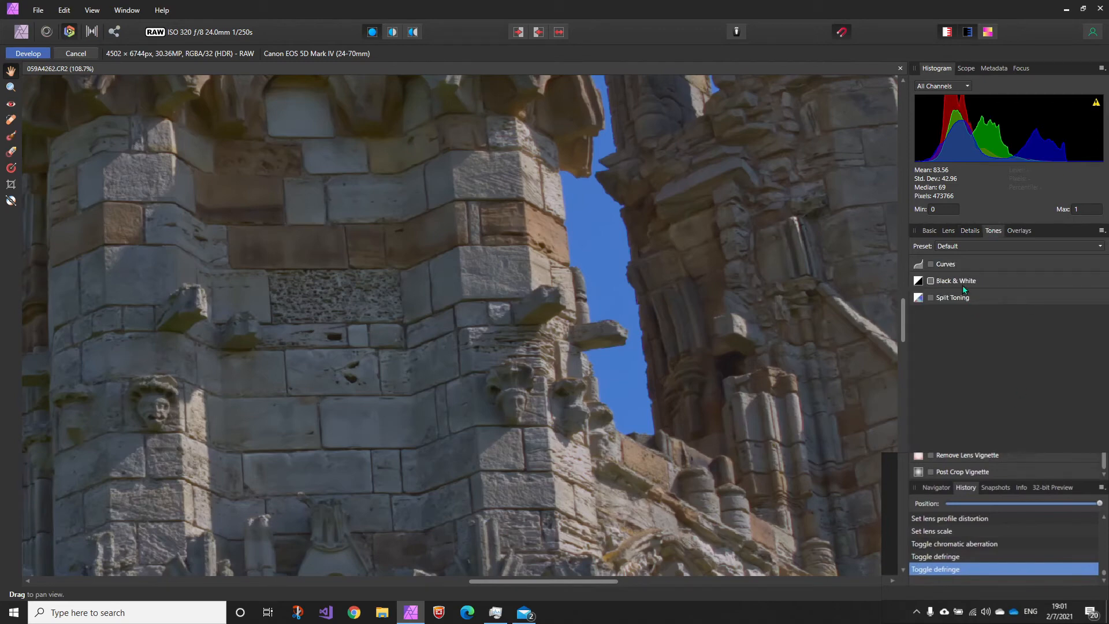
click(930, 265)
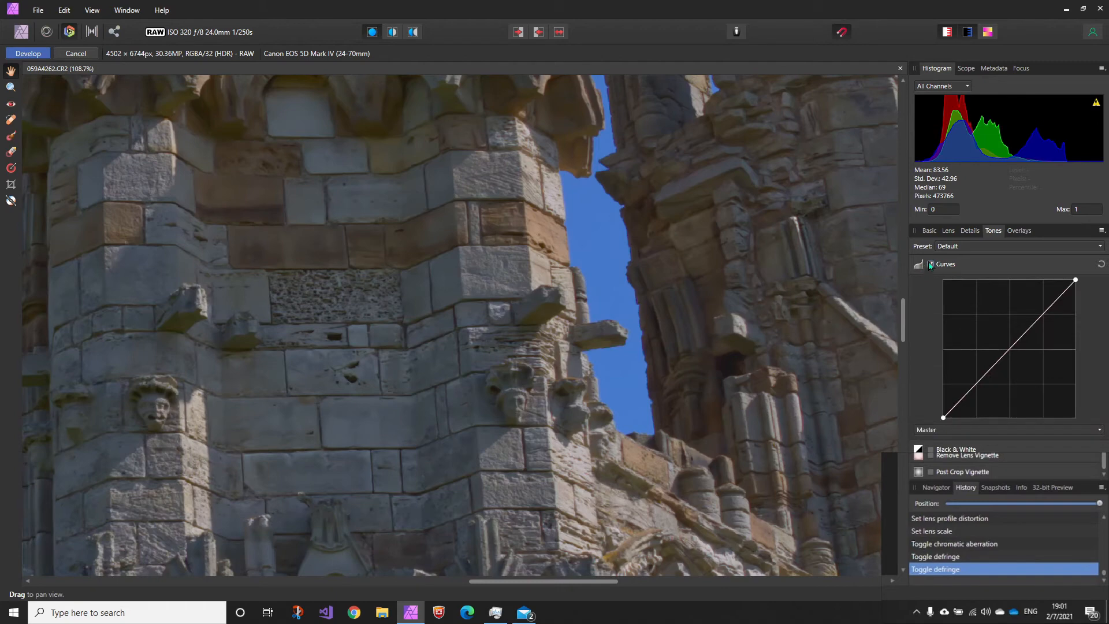
click(930, 265)
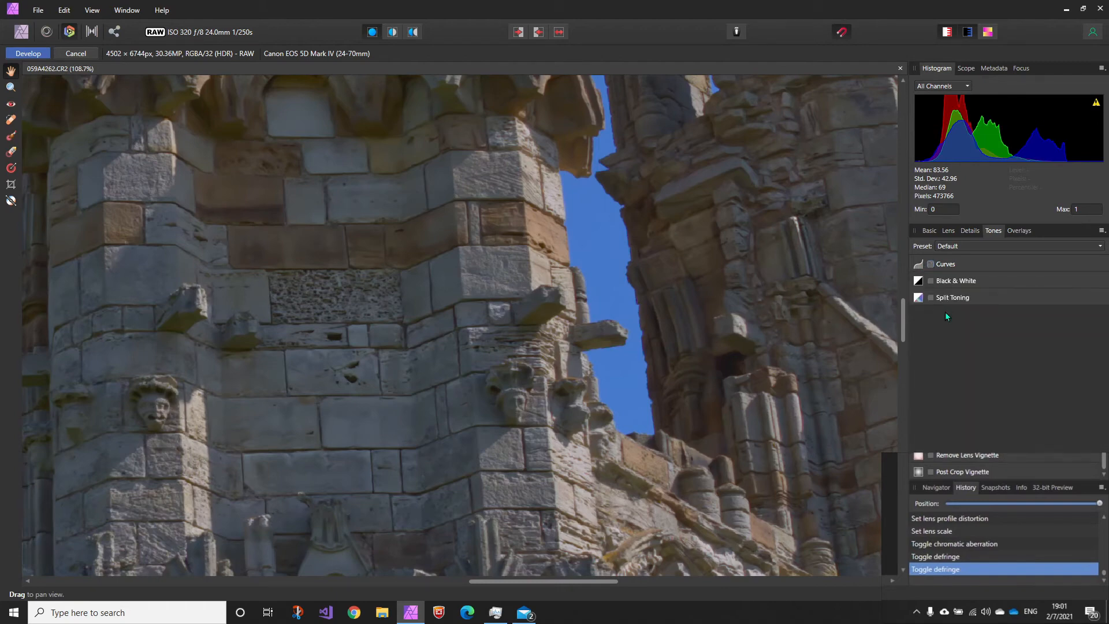
Try a Black & White conversion of the photo with blue at -60 % and cyan lowered to its minimum.
click(930, 281)
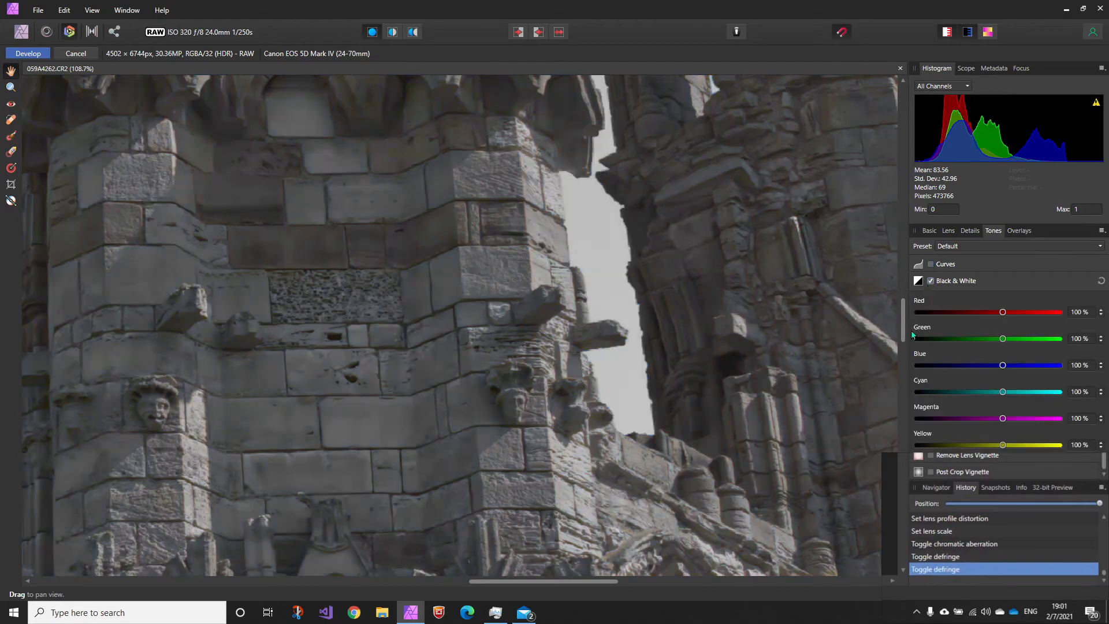
scroll(646, 335, down, 7)
drag(709, 389, 662, 296)
scroll(662, 297, down, 1)
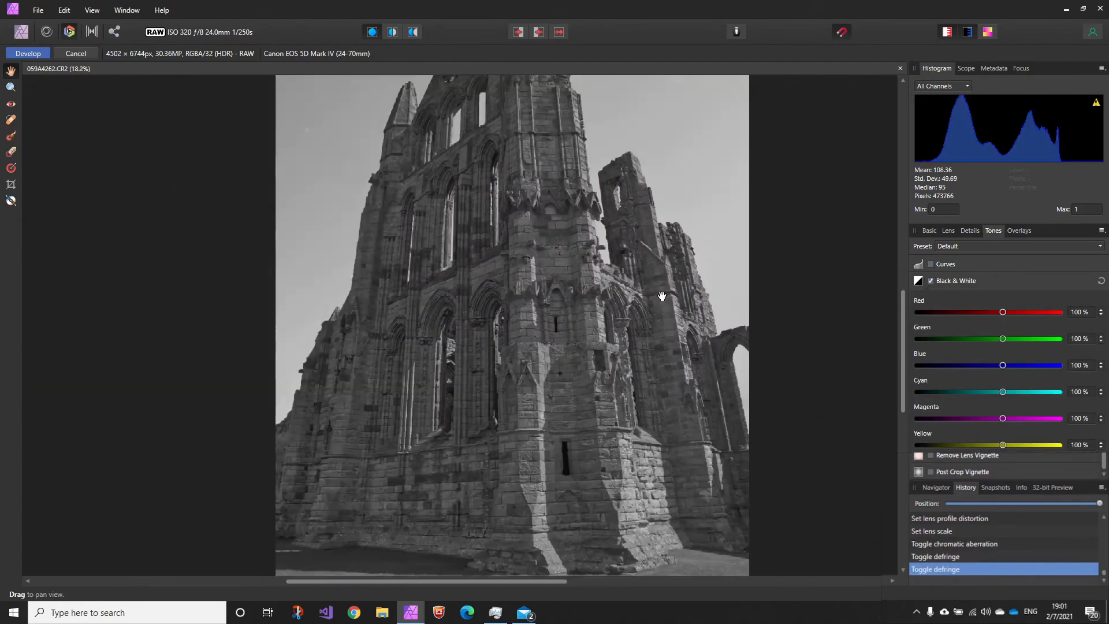
scroll(662, 296, down, 2)
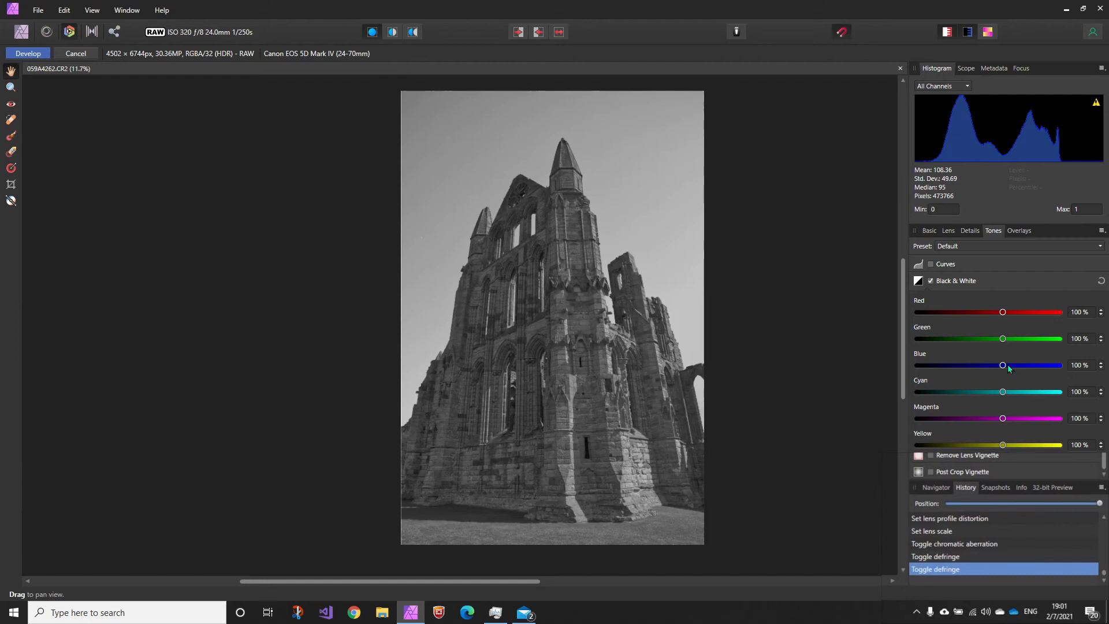
drag(1004, 365, 959, 369)
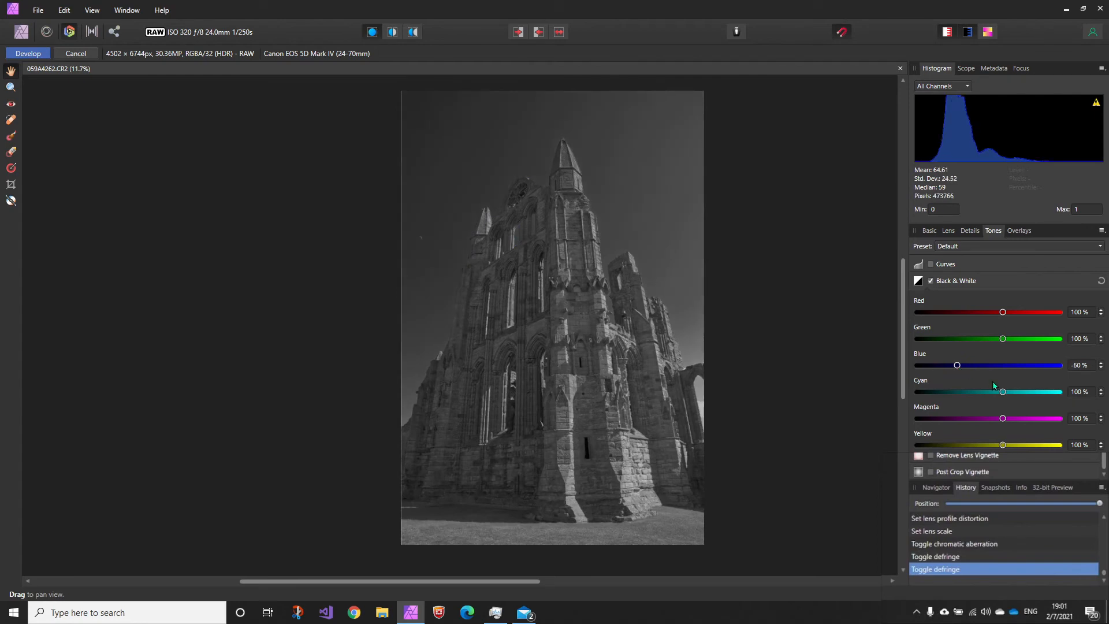
drag(1004, 393, 910, 395)
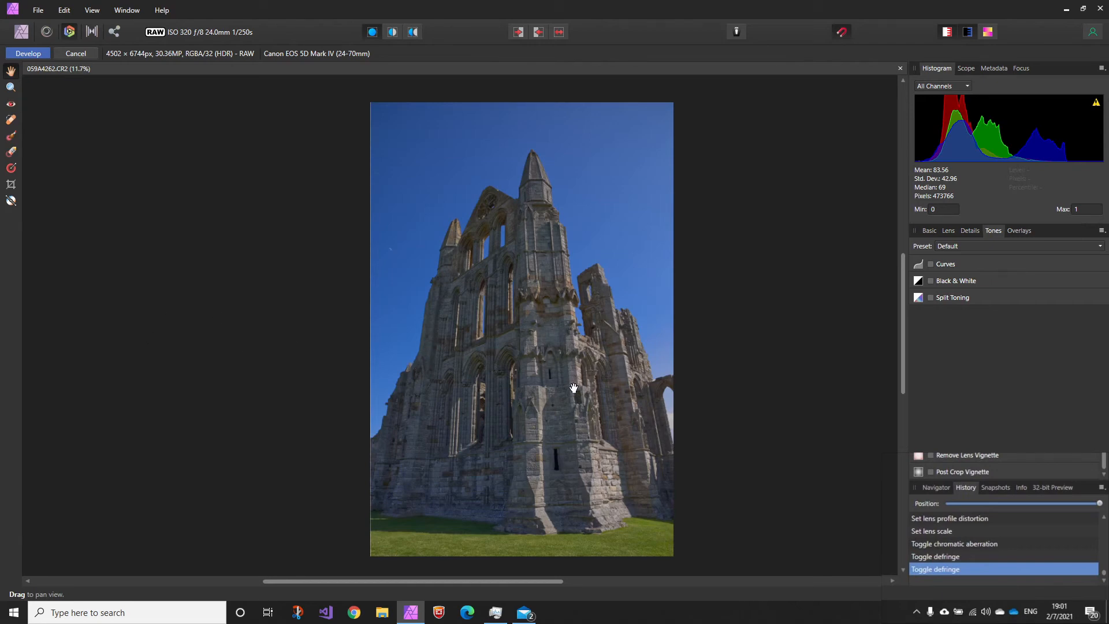
Add a linear gradient overlay from the photo's top edge down to the abbey's middle and set its exposure to -3.904.
drag(525, 325, 521, 336)
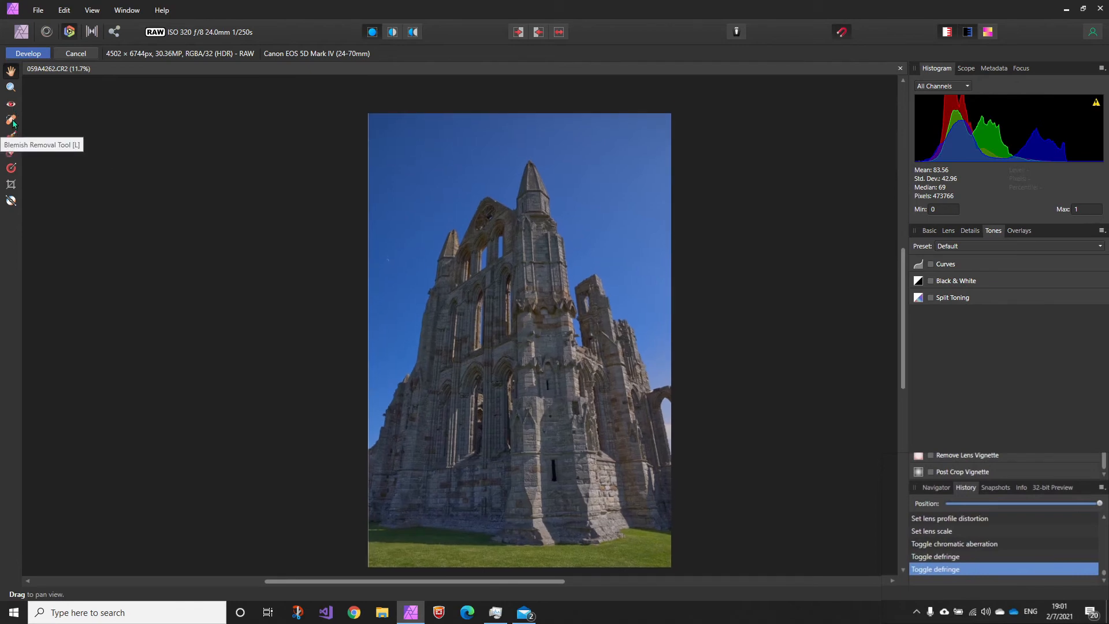
click(12, 168)
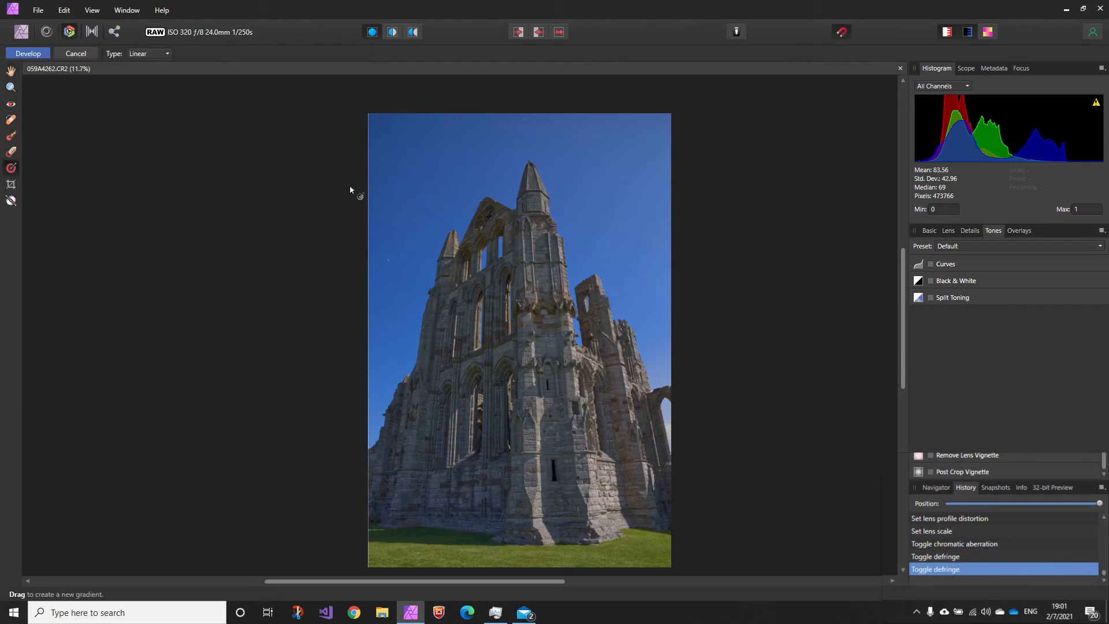
drag(515, 115, 520, 396)
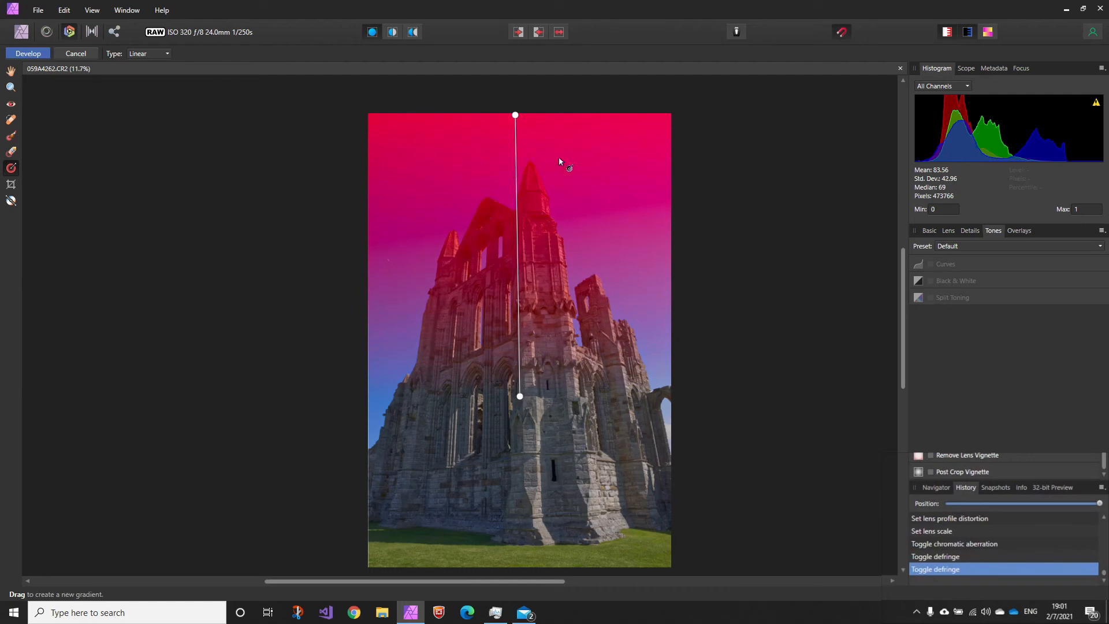
click(930, 230)
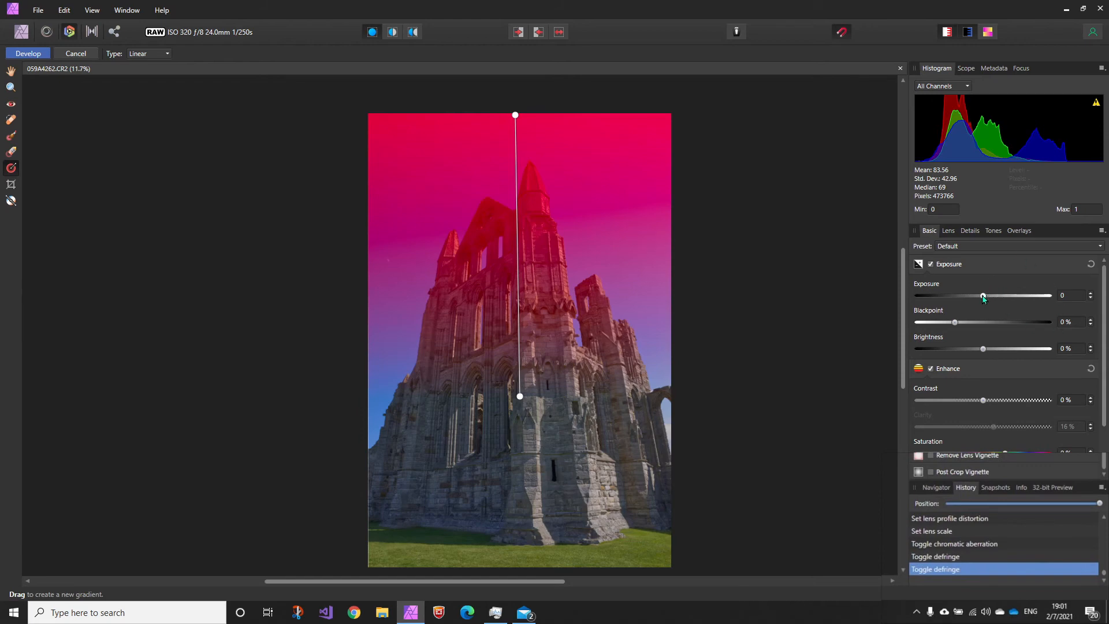
drag(983, 296, 935, 311)
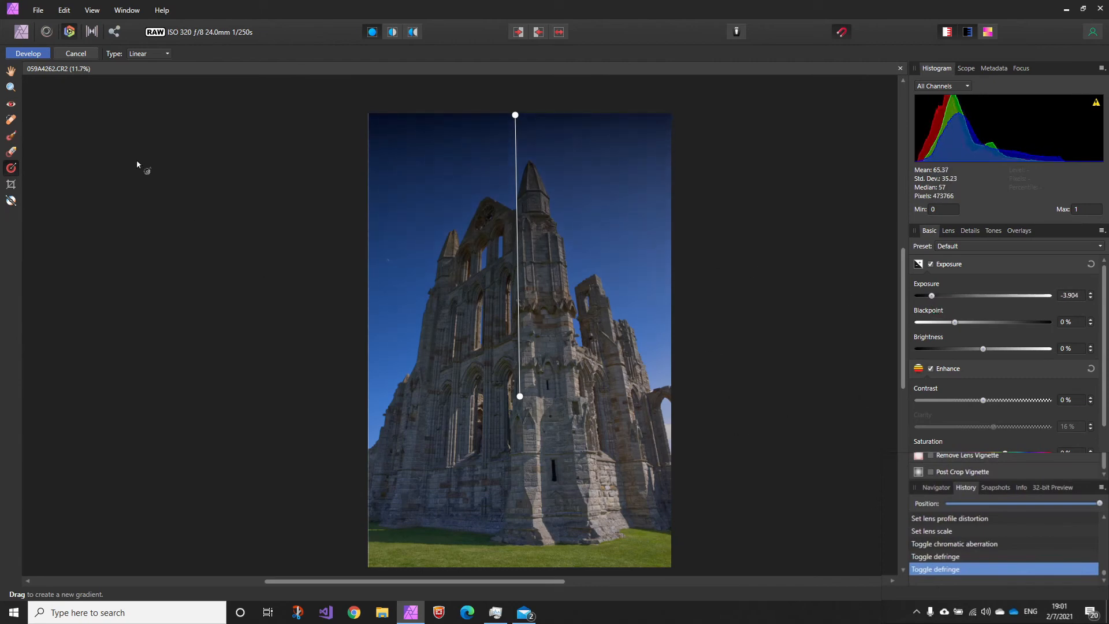
Paint a brush overlay over the grass with a 500 px brush at 50 % hardness and set its saturation to 24 %.
click(10, 135)
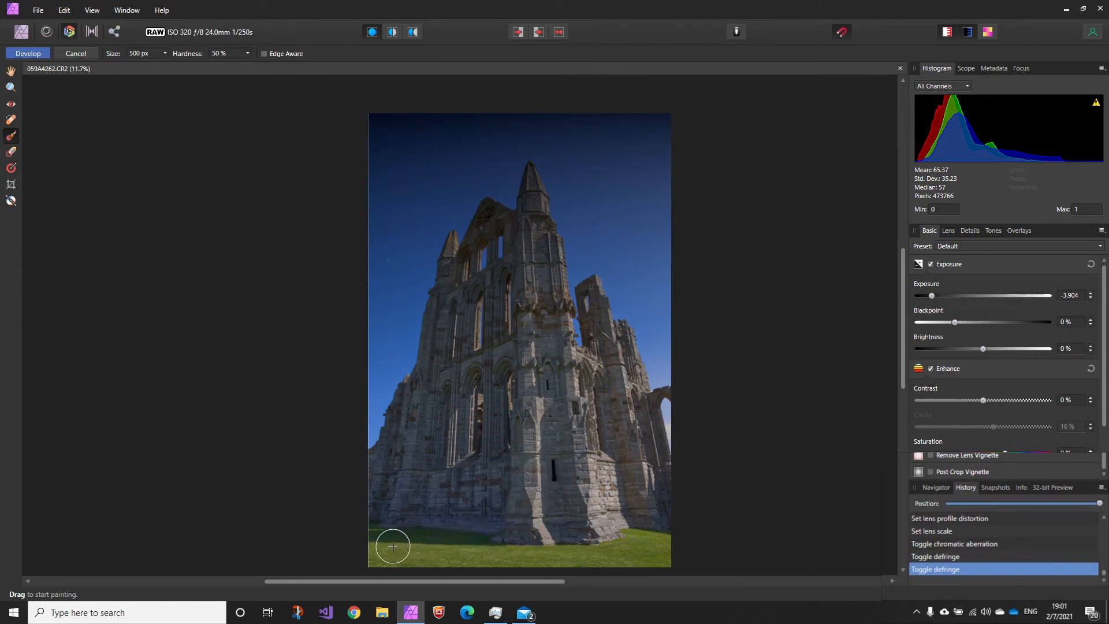
mouse_move(389, 545)
mouse_down()
mouse_move(485, 546)
mouse_move(361, 555)
mouse_move(590, 563)
mouse_move(480, 555)
mouse_move(626, 551)
mouse_move(634, 536)
mouse_move(680, 550)
mouse_move(670, 567)
mouse_move(586, 559)
mouse_up()
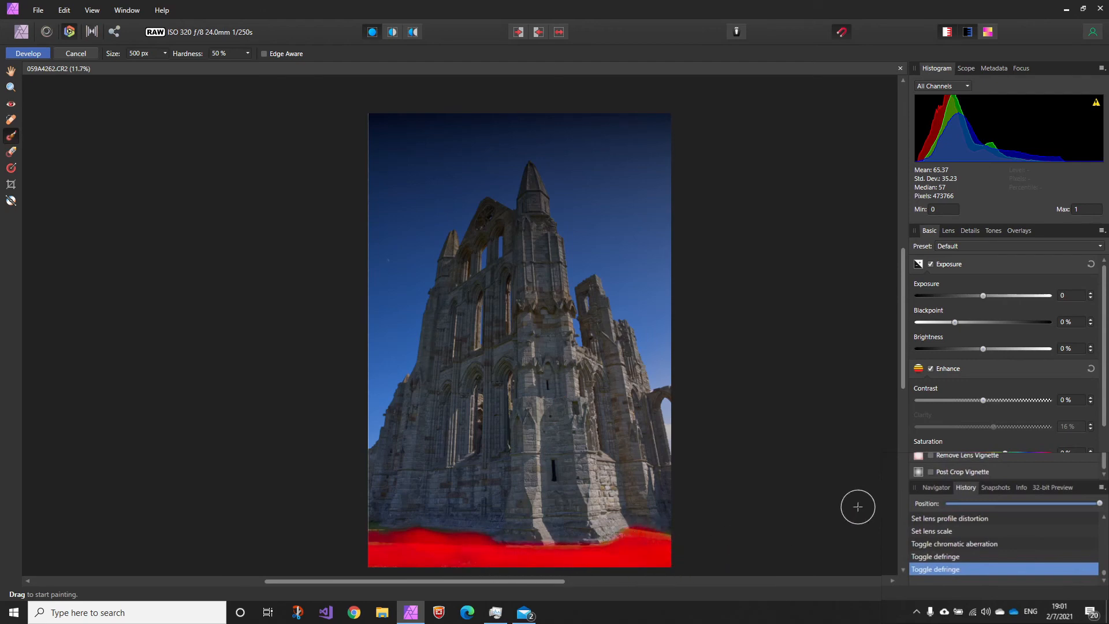
scroll(1026, 403, down, 1)
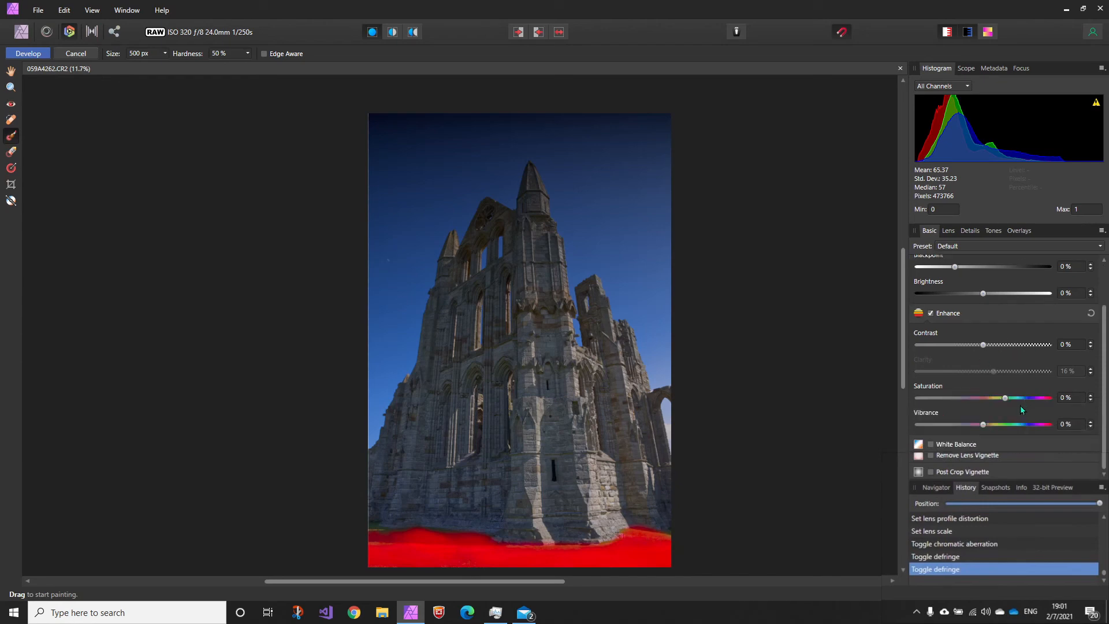
drag(1005, 402, 1029, 417)
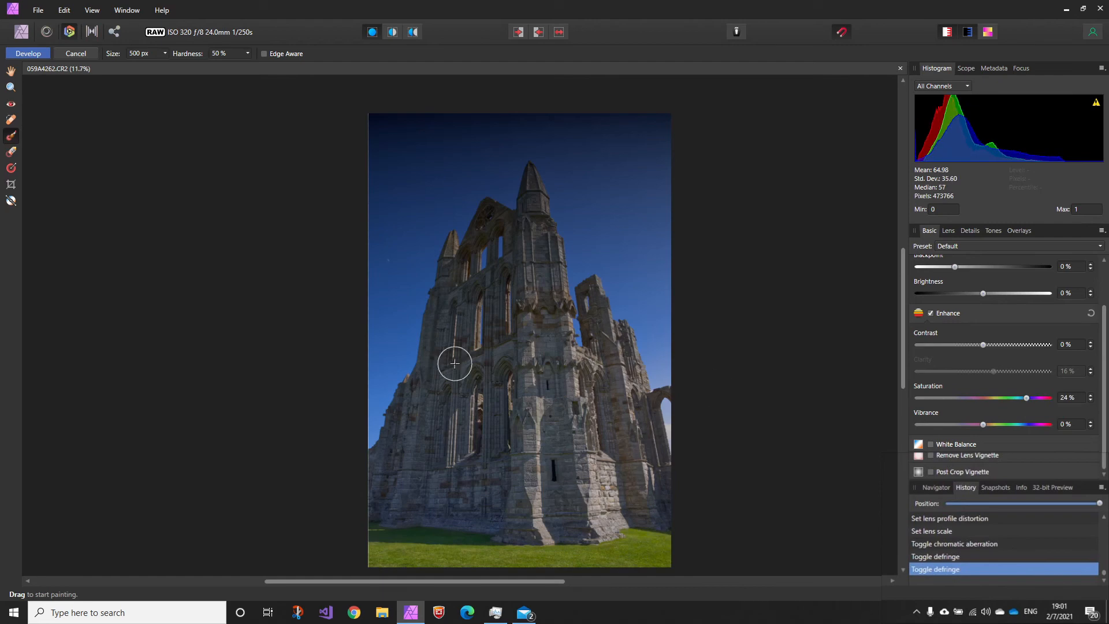
Look through the gradient and brush overlays, and return to the Master layer's basic exposure adjustments.
click(1020, 230)
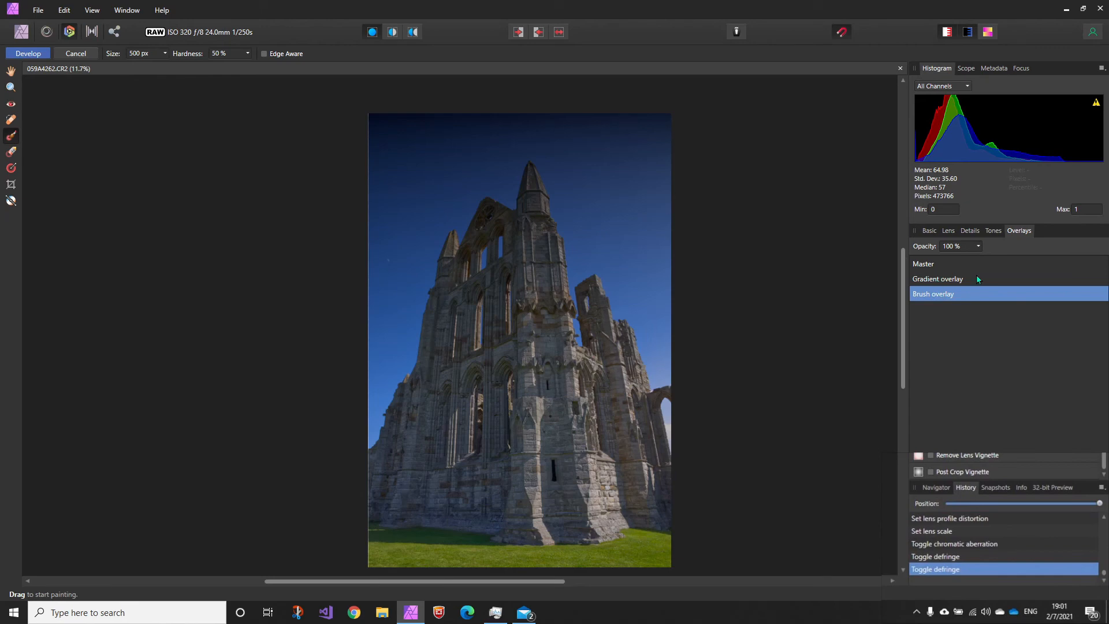
click(949, 283)
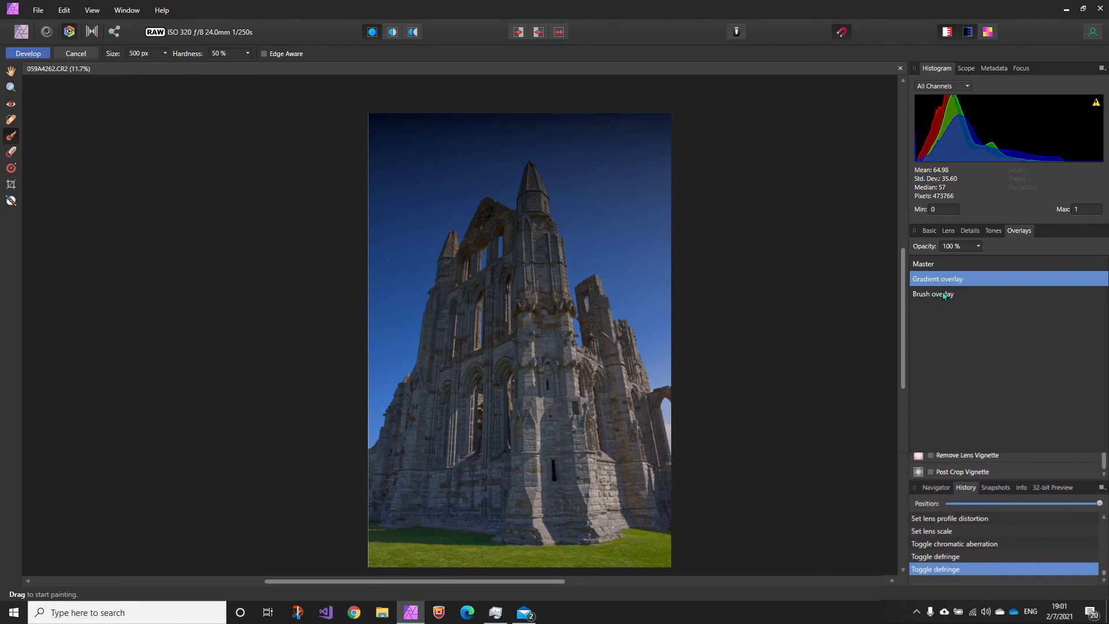
click(944, 295)
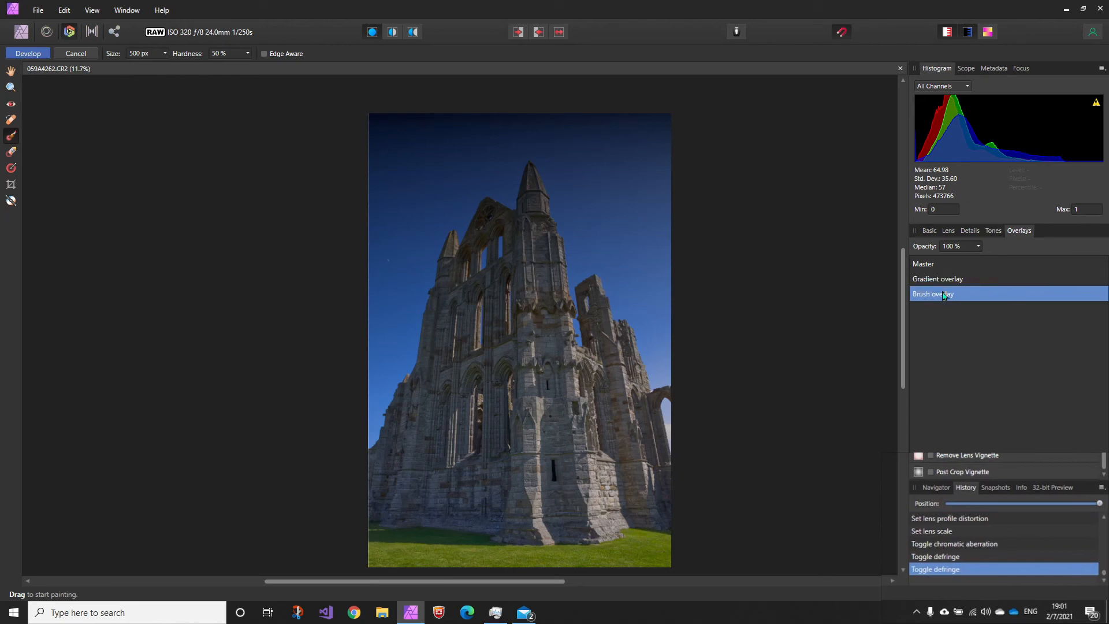
click(931, 264)
click(929, 231)
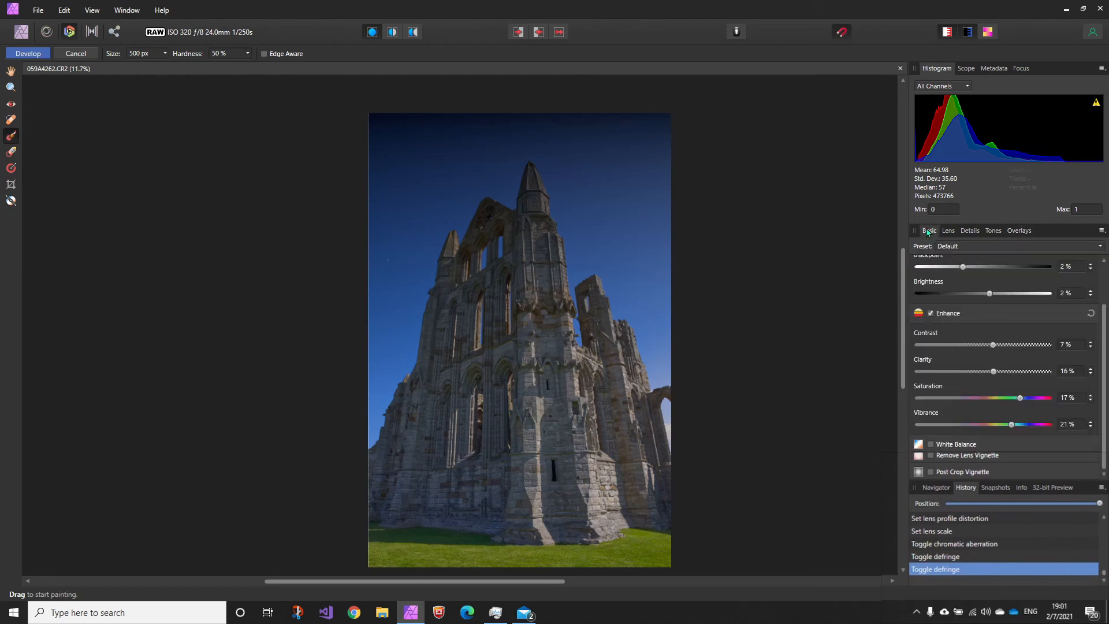
scroll(969, 294, up, 2)
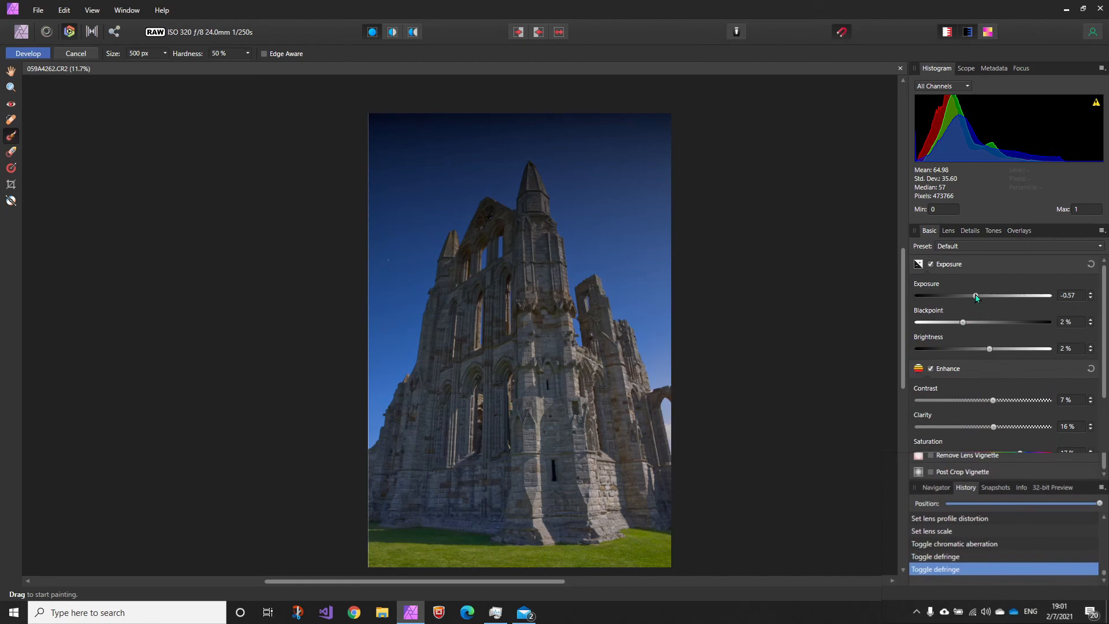
Raise the Master layer's exposure to 0.088 and set the brush overlay's brightness to -11 %.
mouse_move(976, 297)
mouse_down()
mouse_move(1027, 297)
mouse_move(985, 297)
mouse_up()
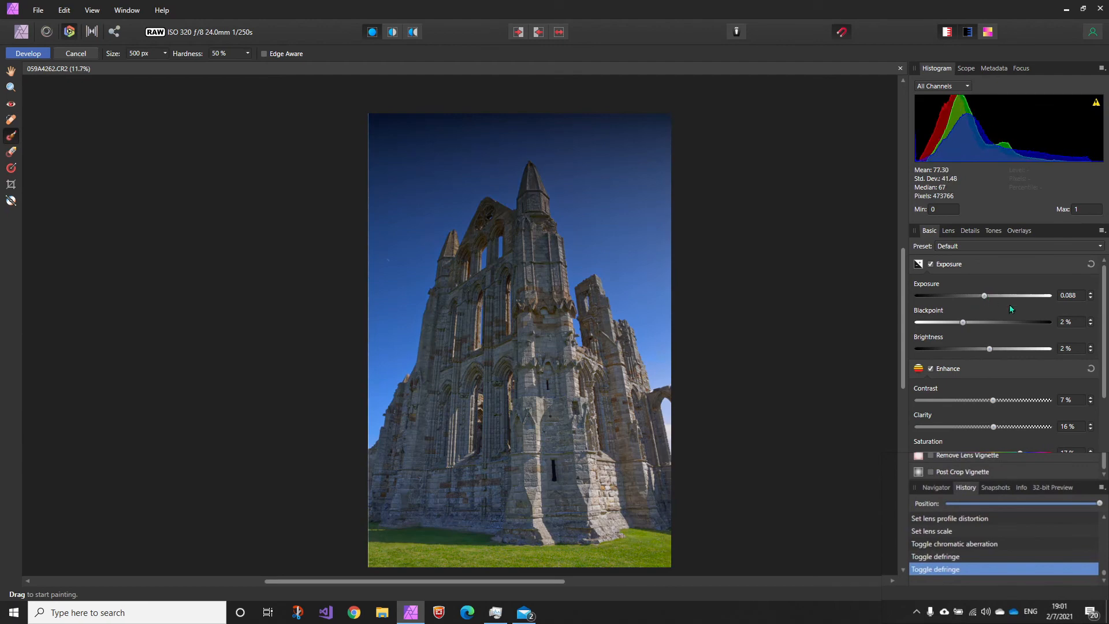
click(1016, 230)
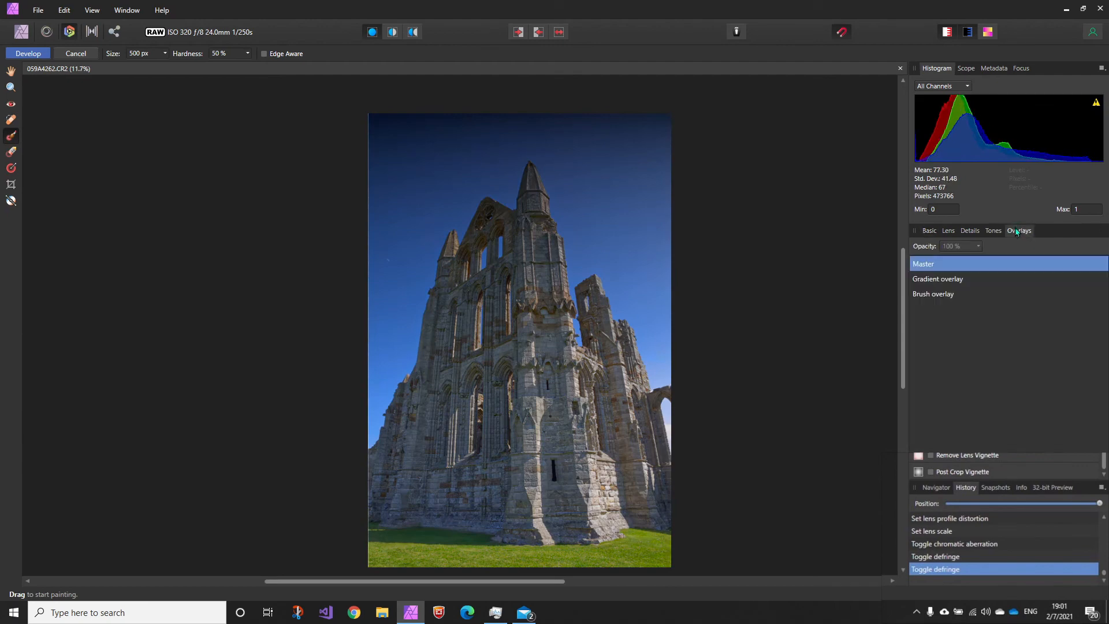
click(938, 295)
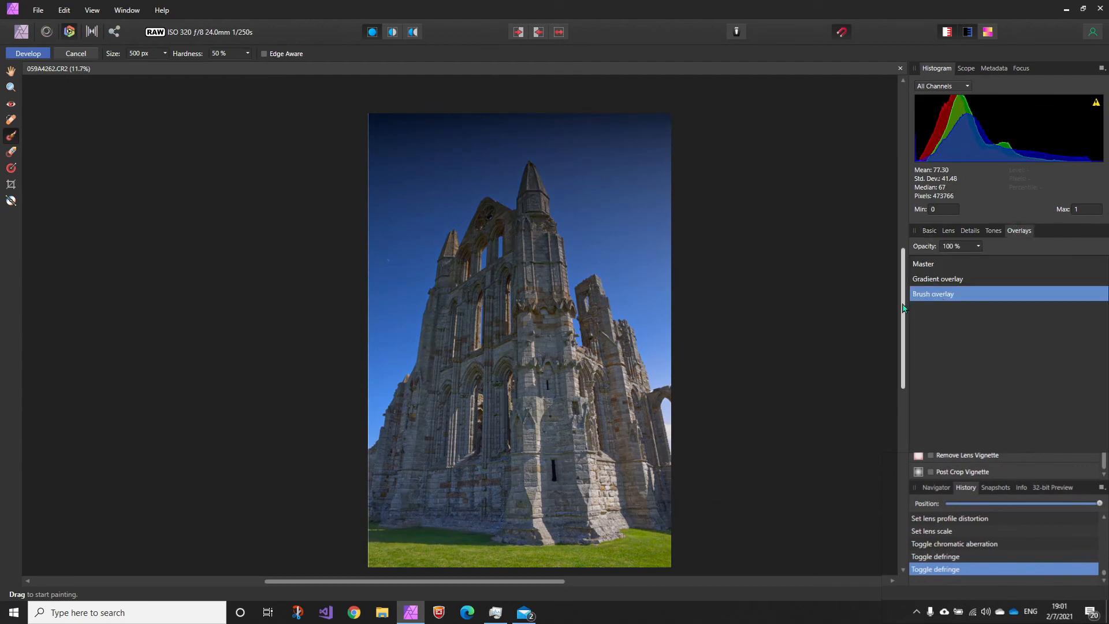
click(930, 231)
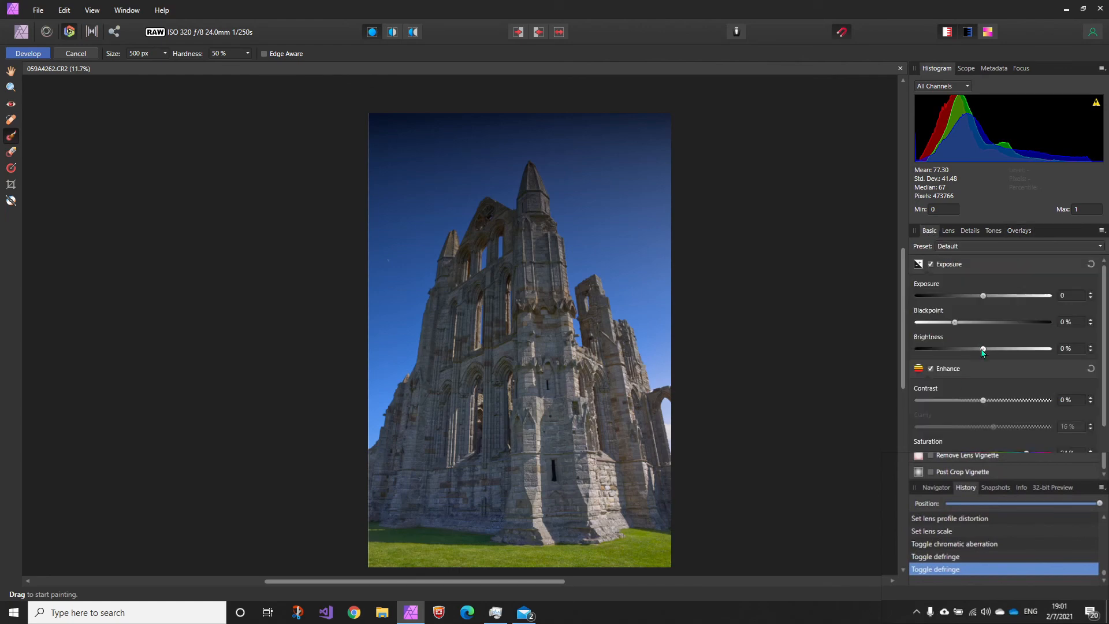
drag(982, 349, 956, 358)
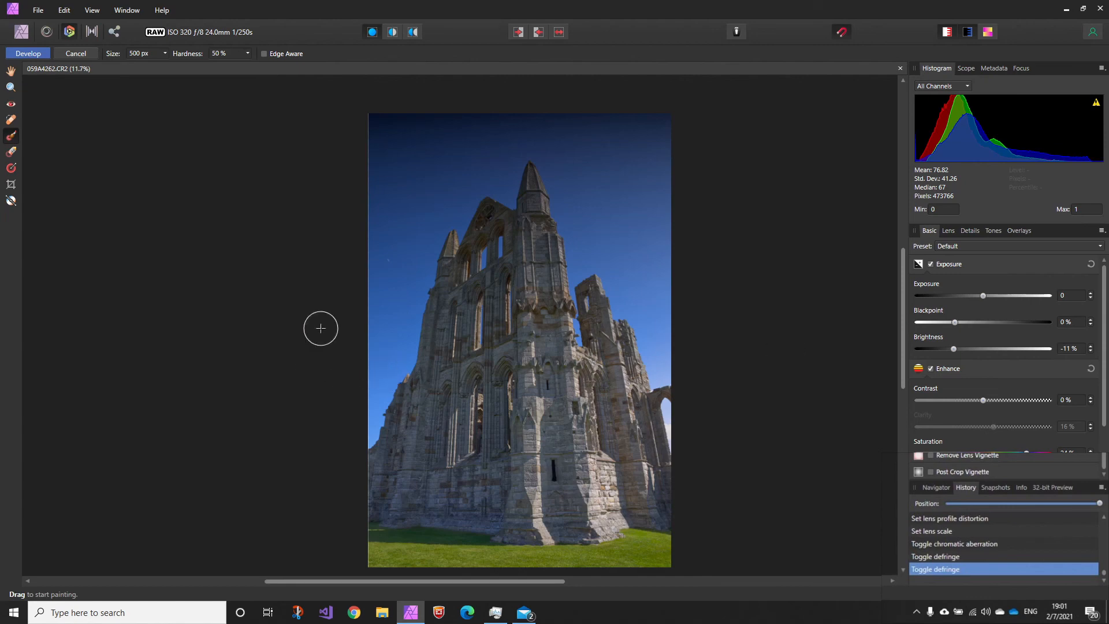
Crop the photo freehand to about 3962 × 5947 px, trimming the sky, both sides and a strip of grass.
click(11, 184)
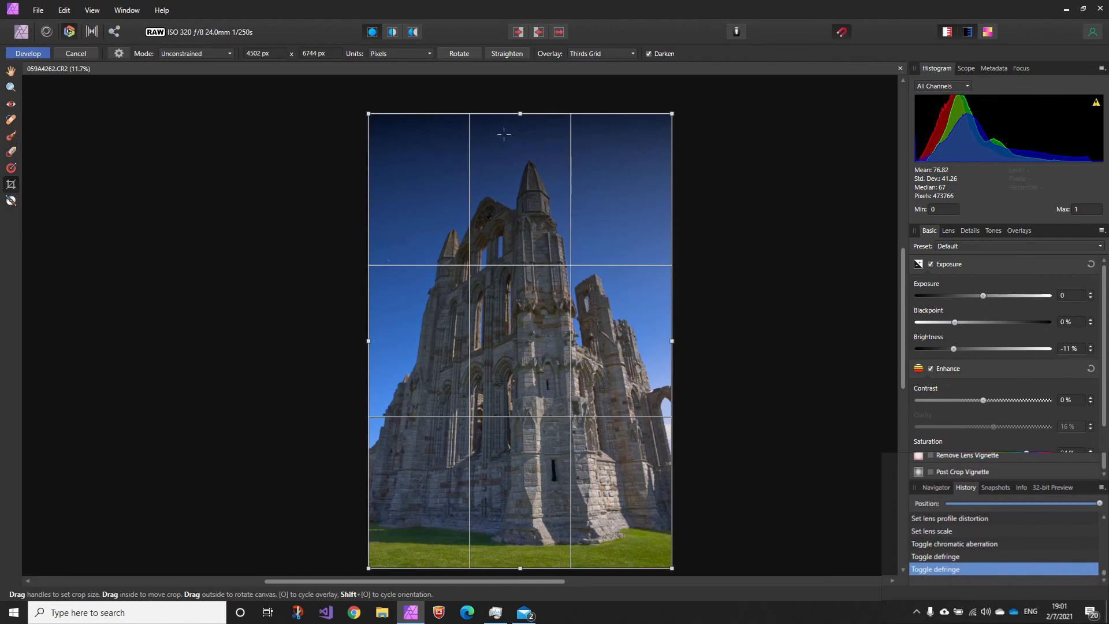
mouse_move(520, 113)
mouse_down()
mouse_move(520, 223)
mouse_move(520, 131)
mouse_up()
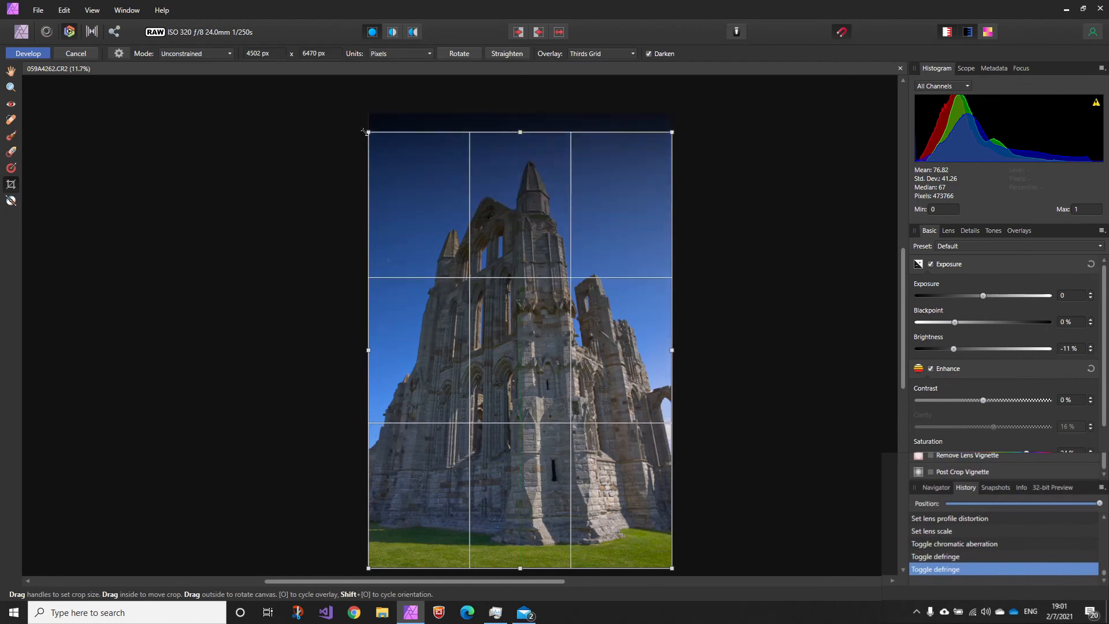
drag(368, 132, 388, 157)
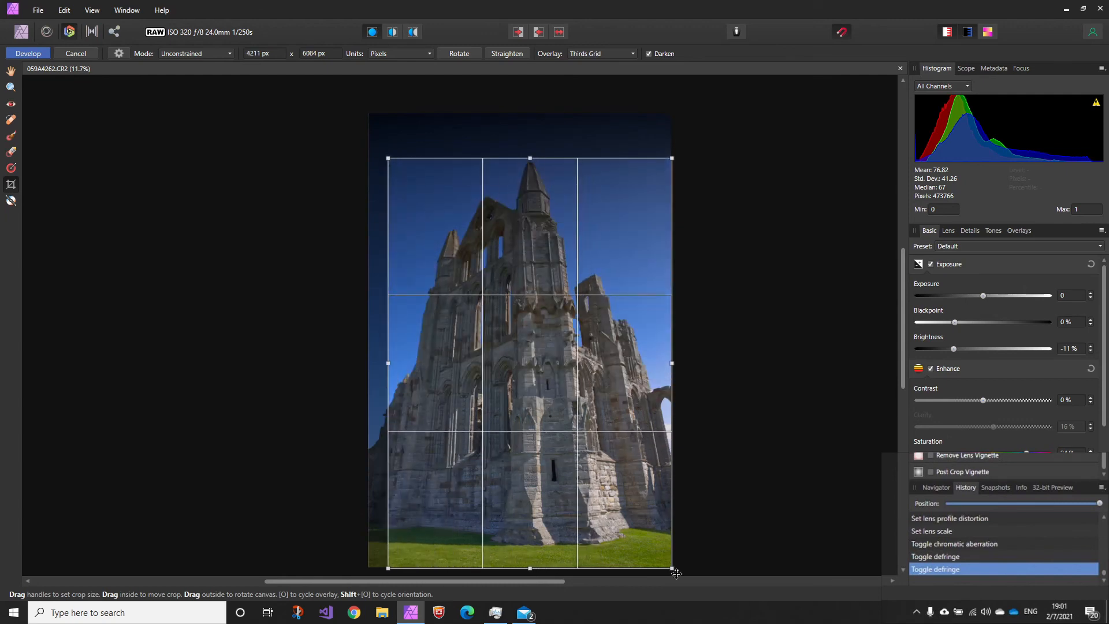
drag(670, 566, 655, 558)
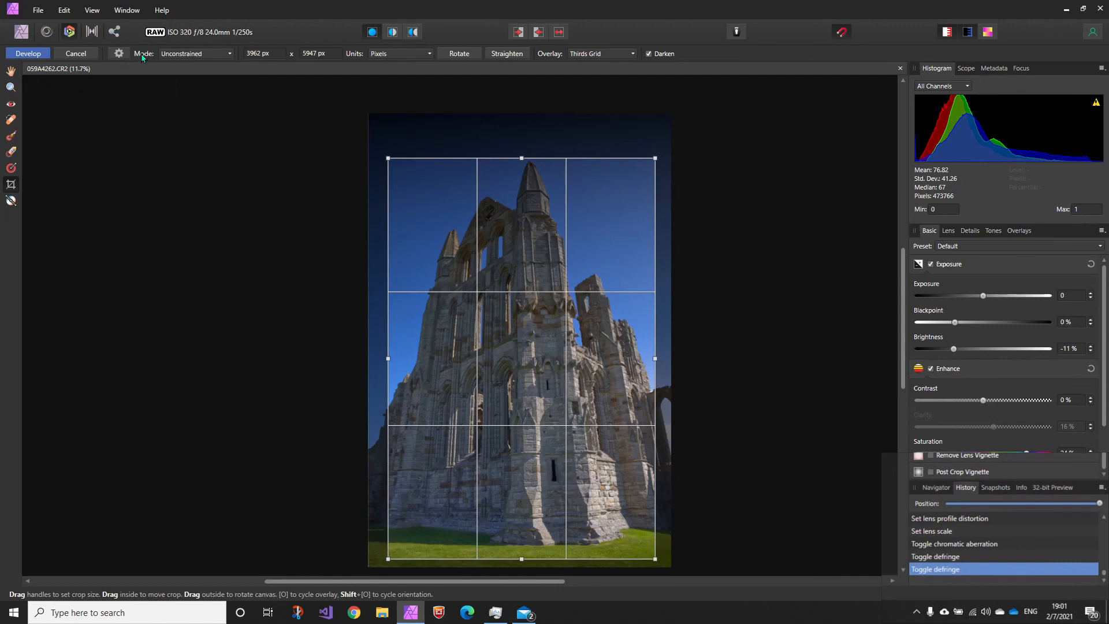
Apply the 5:4 (10:8) common ratio preset to the crop and resize it to about 4388 × 5485 px.
click(119, 53)
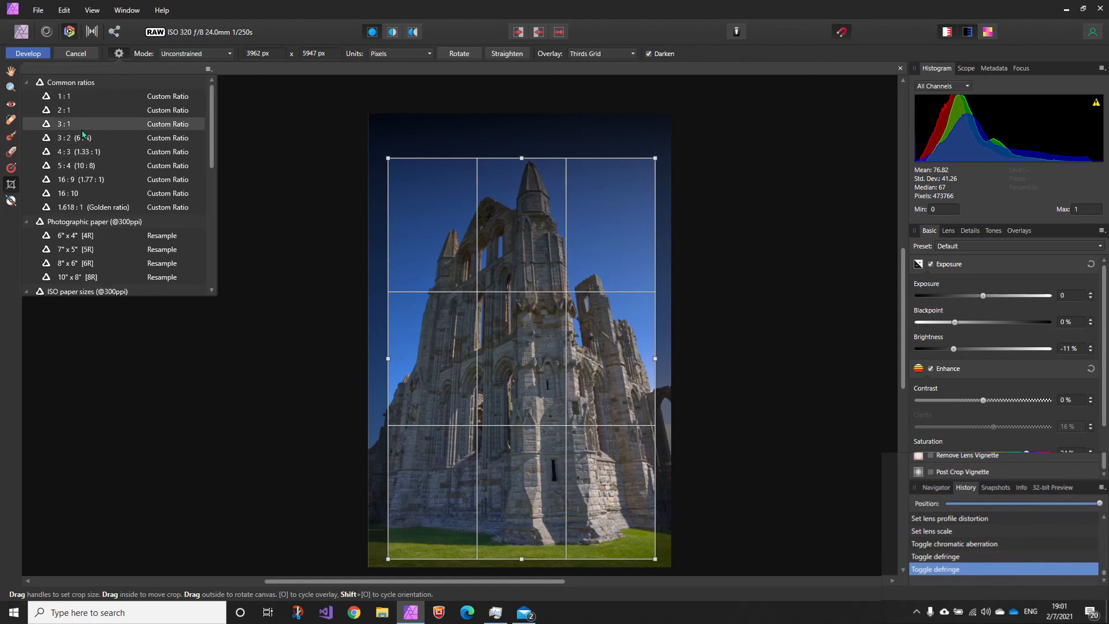
scroll(99, 190, down, 5)
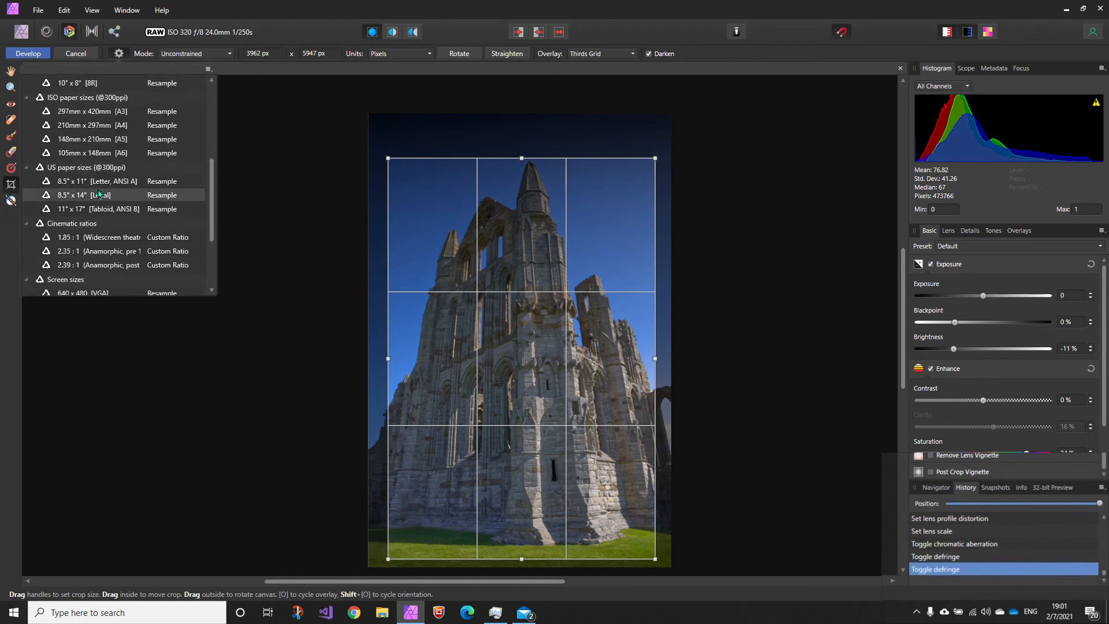
scroll(98, 194, down, 4)
scroll(120, 218, up, 6)
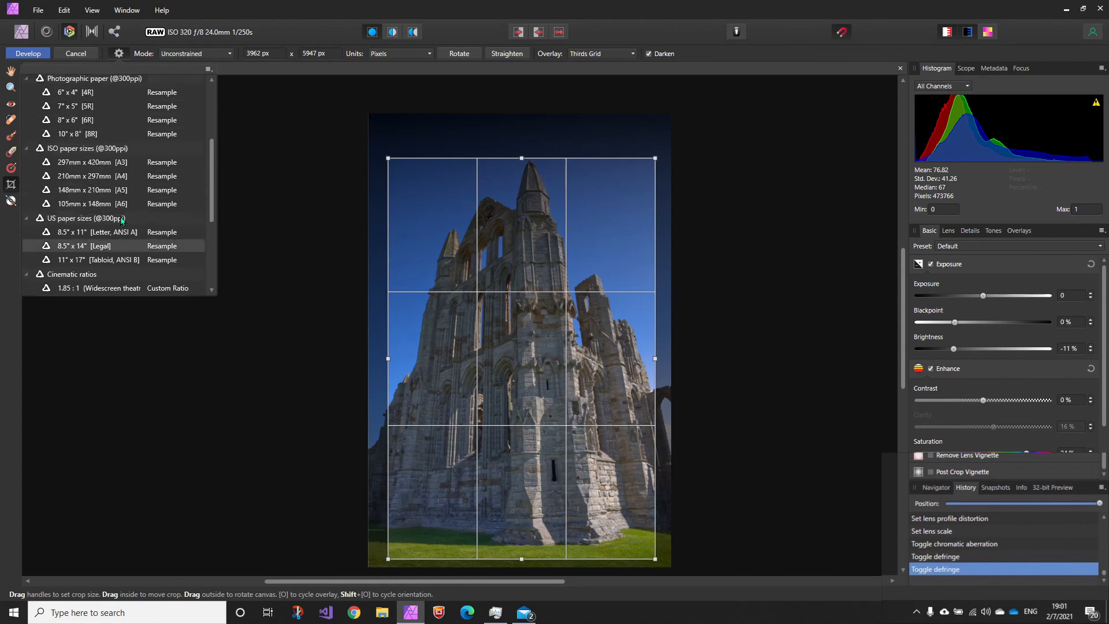
scroll(120, 217, up, 5)
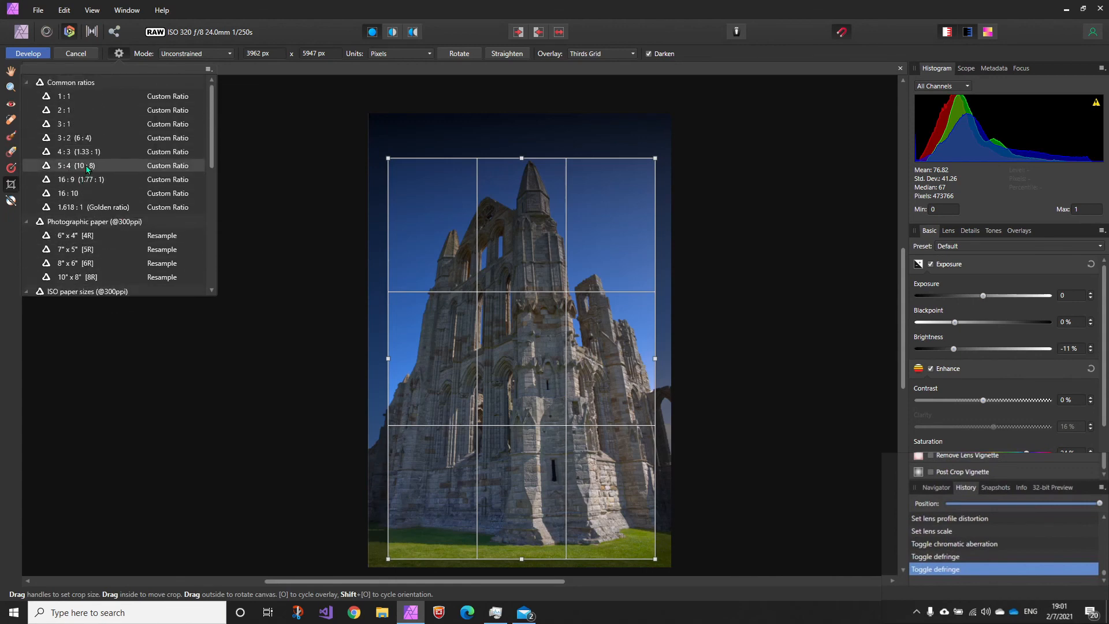
click(88, 166)
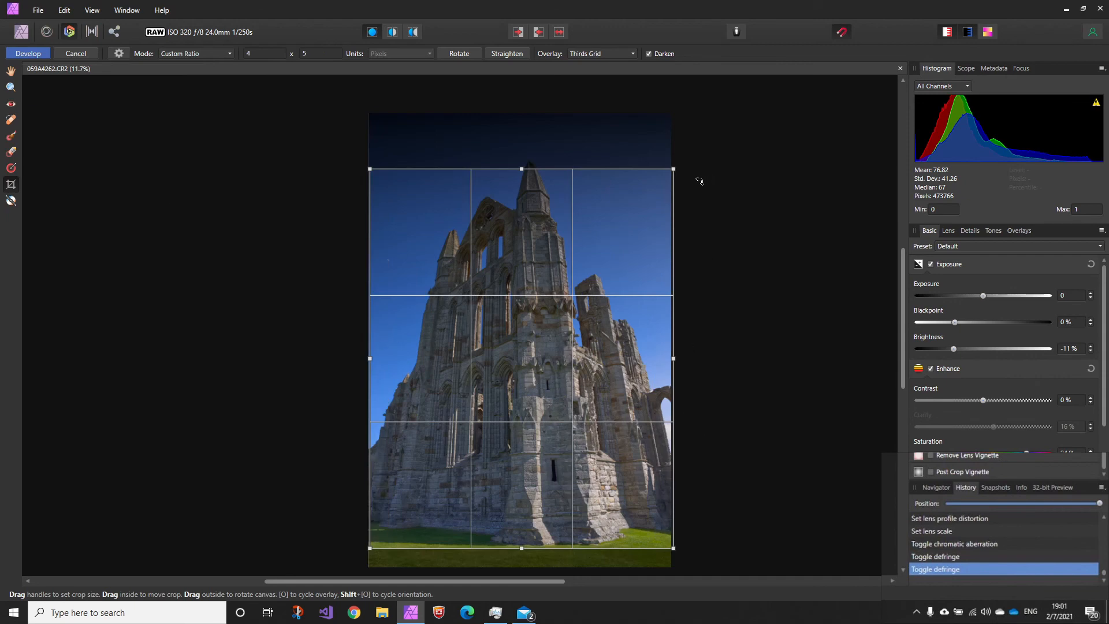
drag(674, 172, 683, 231)
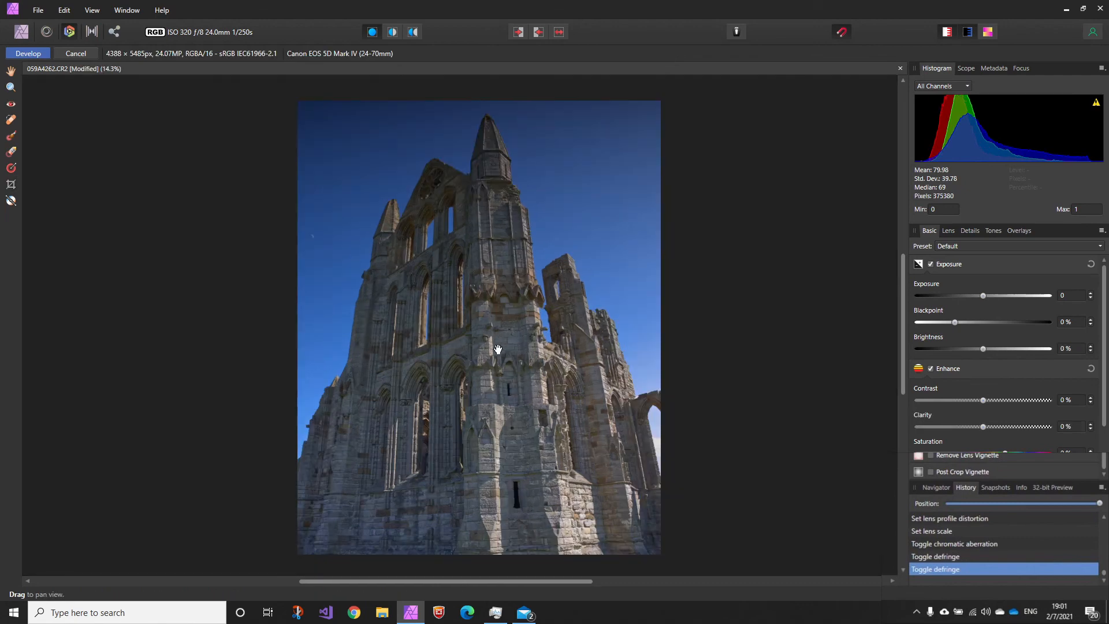
Develop the cropped abbey photo into a pixel layer.
scroll(498, 345, down, 1)
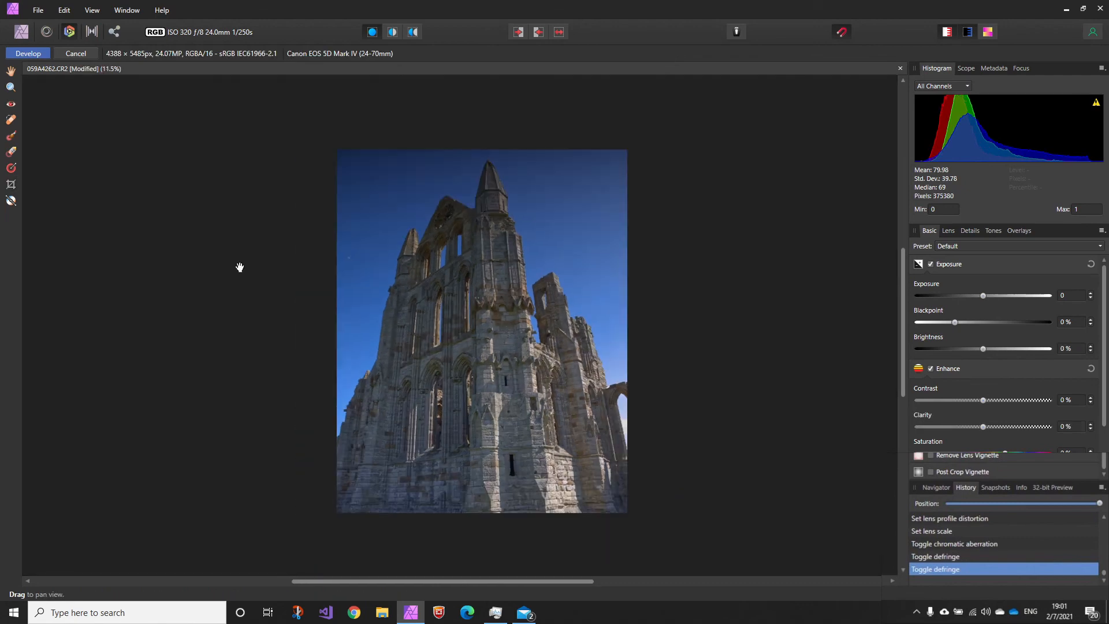
click(27, 53)
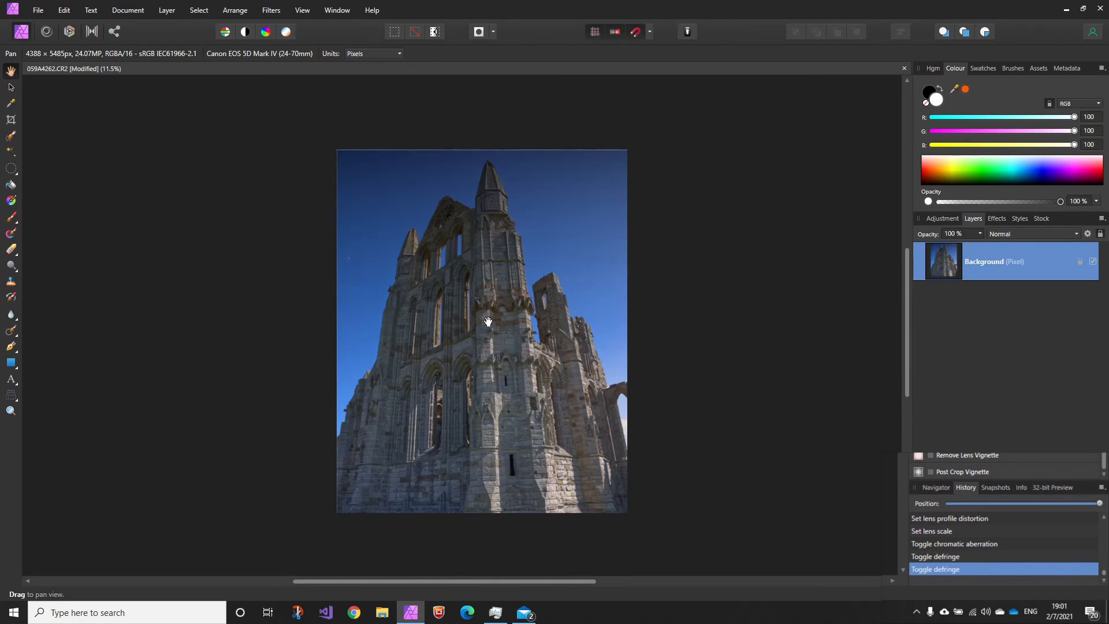
drag(487, 316, 491, 333)
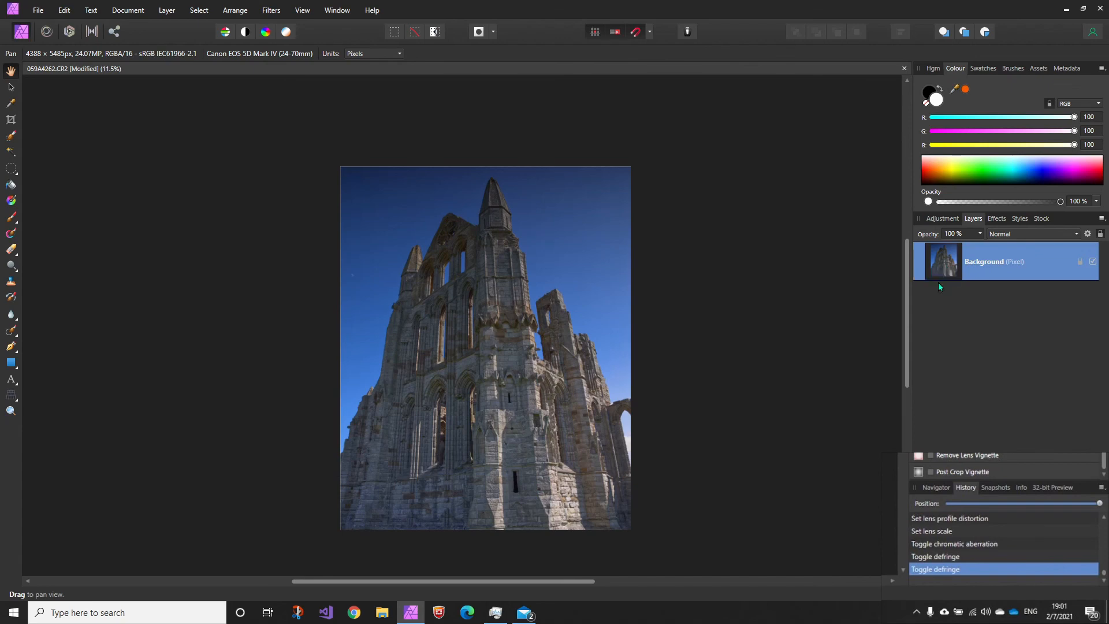
scroll(453, 304, down, 1)
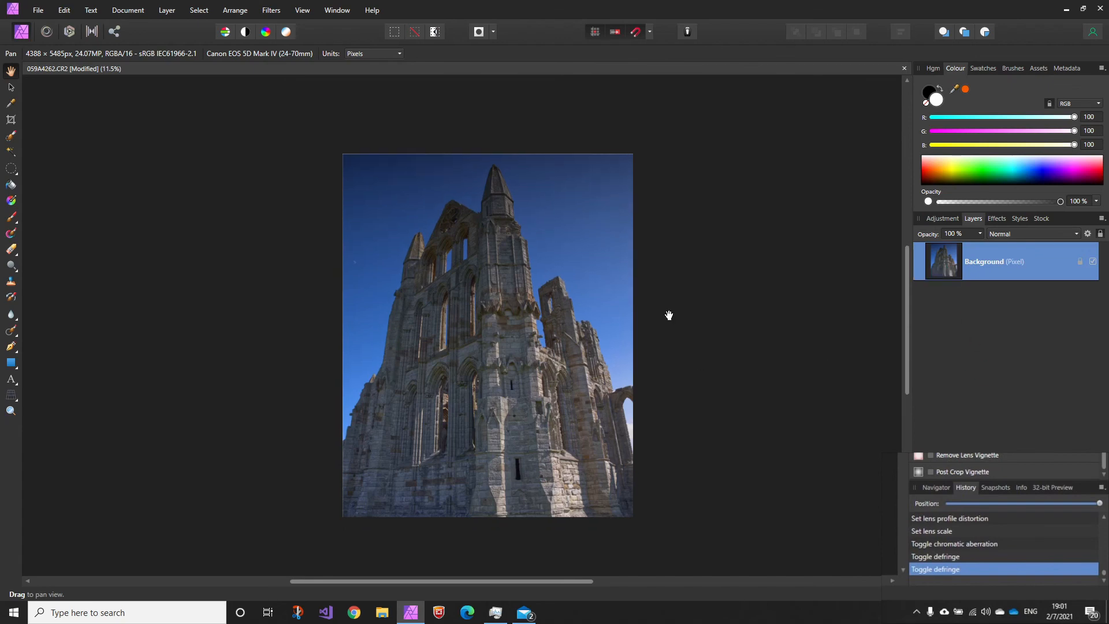
scroll(718, 309, up, 1)
scroll(719, 309, down, 1)
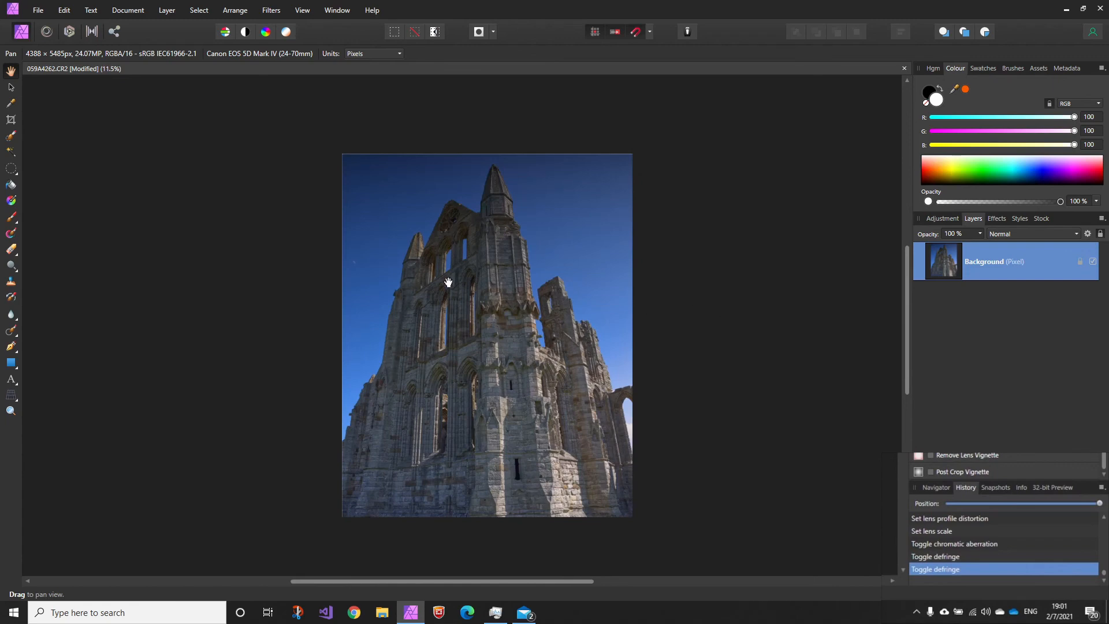
drag(466, 282, 450, 277)
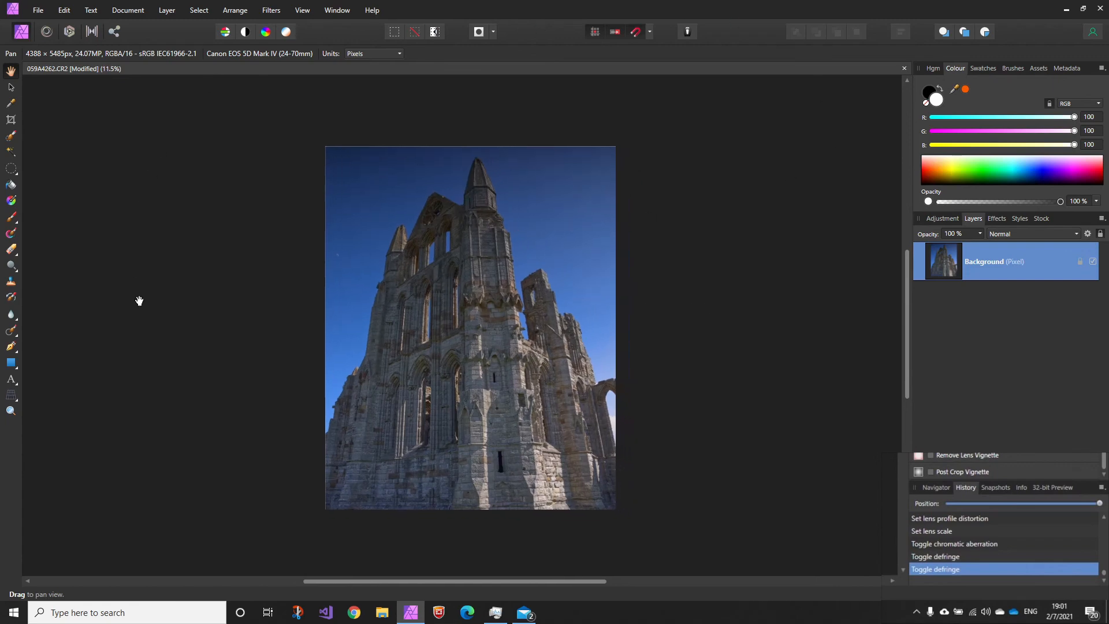